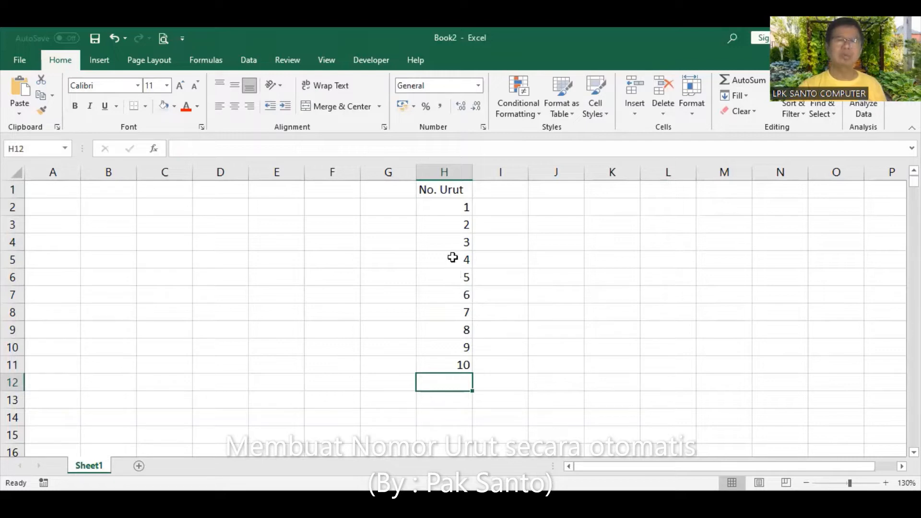
Clear the numbers 3 to 10 from cells H4:H11 of the No. Urut column
drag(450, 242, 459, 368)
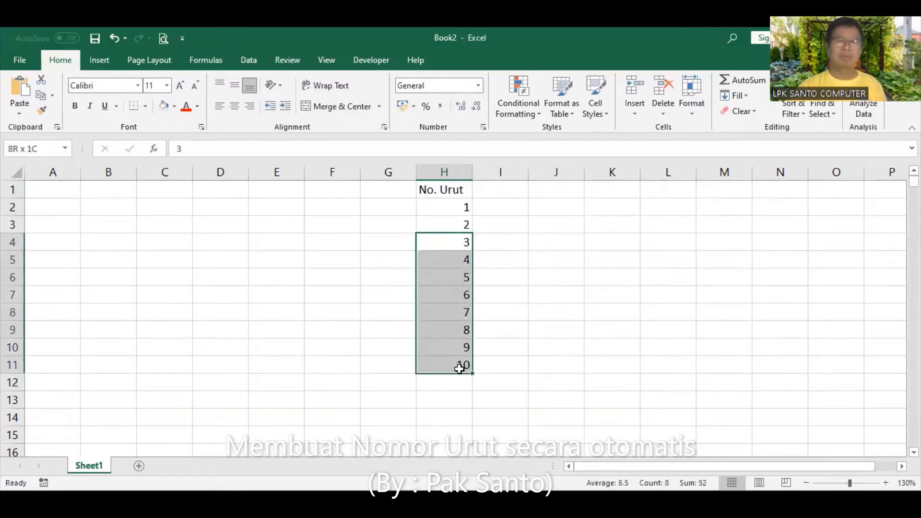
key(Delete)
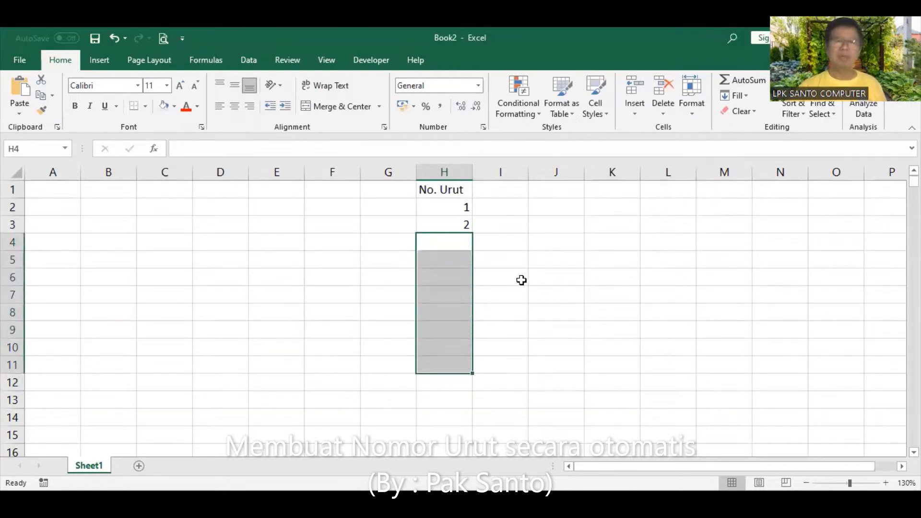
click(521, 280)
Enter the header "Bulan" in cell I1 and the first month "Jan" in cell I2
click(510, 208)
click(505, 191)
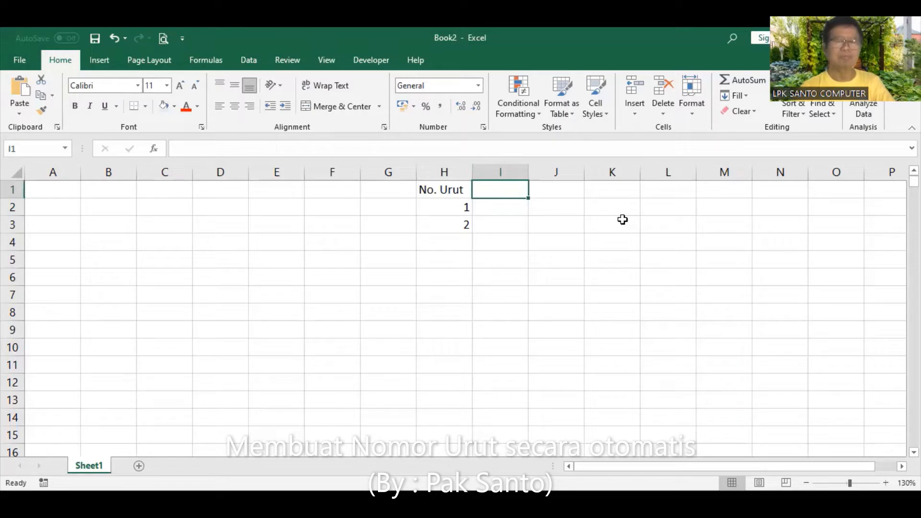
text(N)
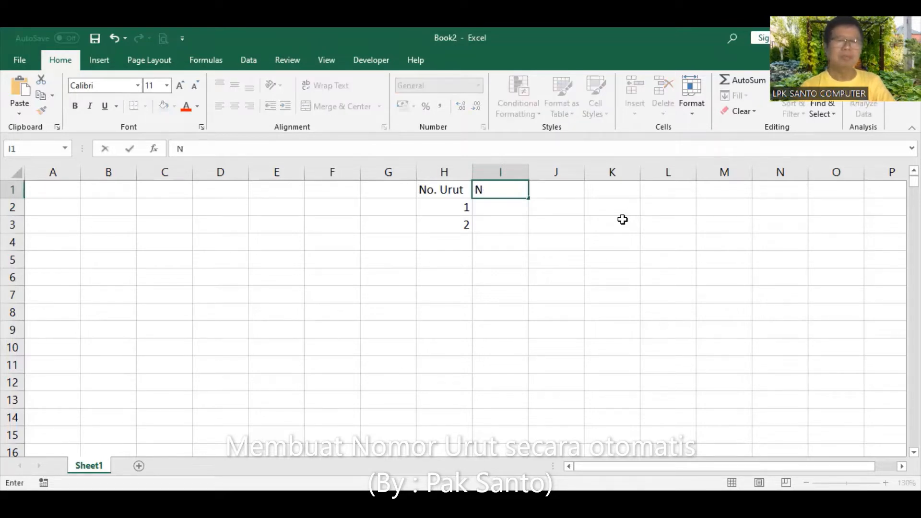
key(BackSpace)
text(Bulan)
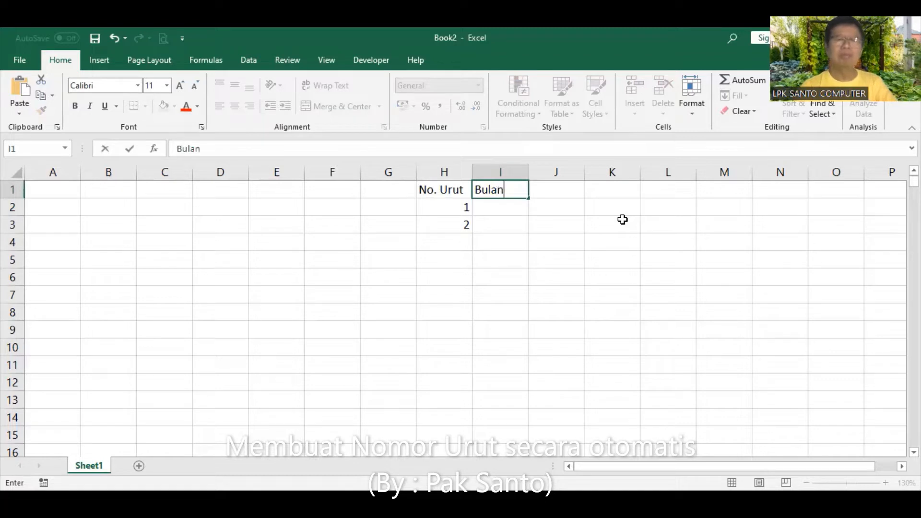
key(Return)
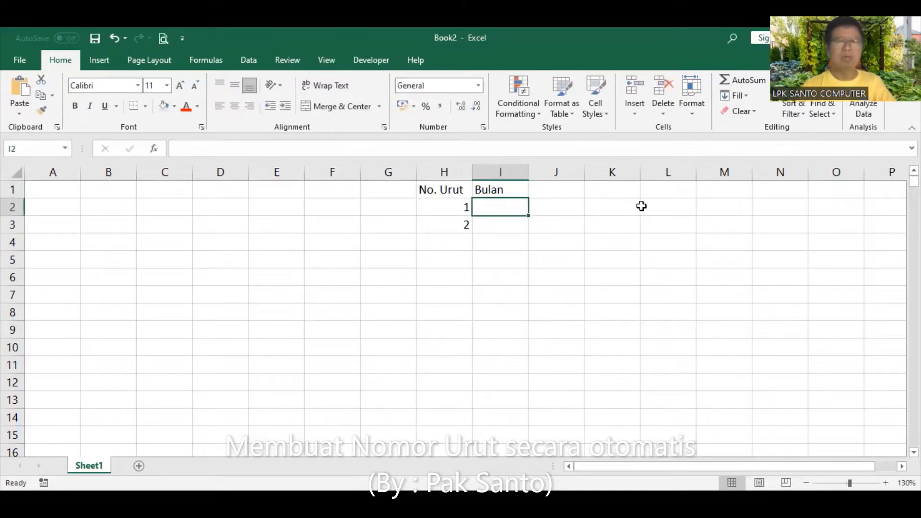
text(Jan)
key(Return)
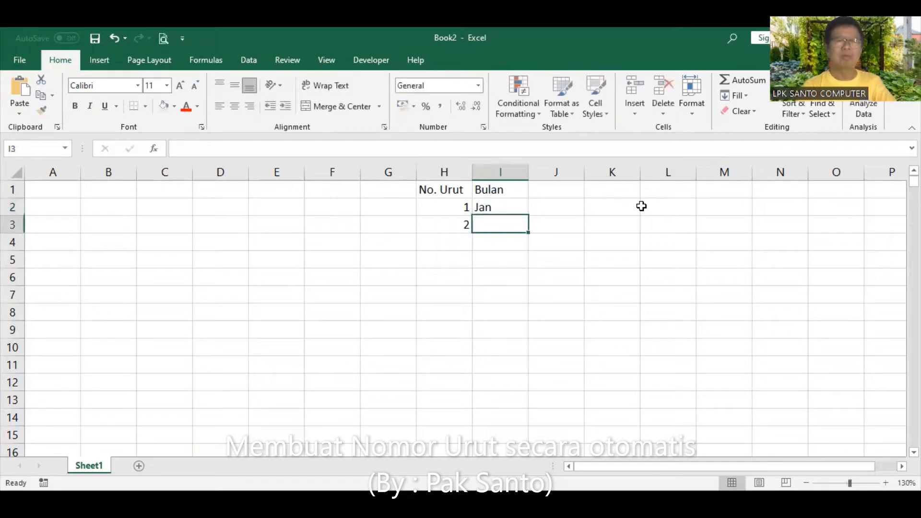
Autofill the month series from "Jan" in I2 down to "Dec" in I13
click(503, 209)
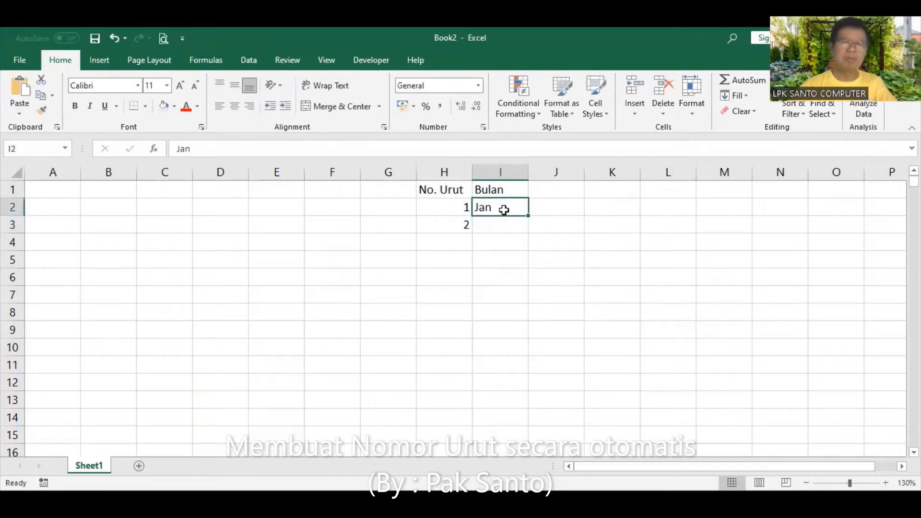
drag(527, 216, 523, 241)
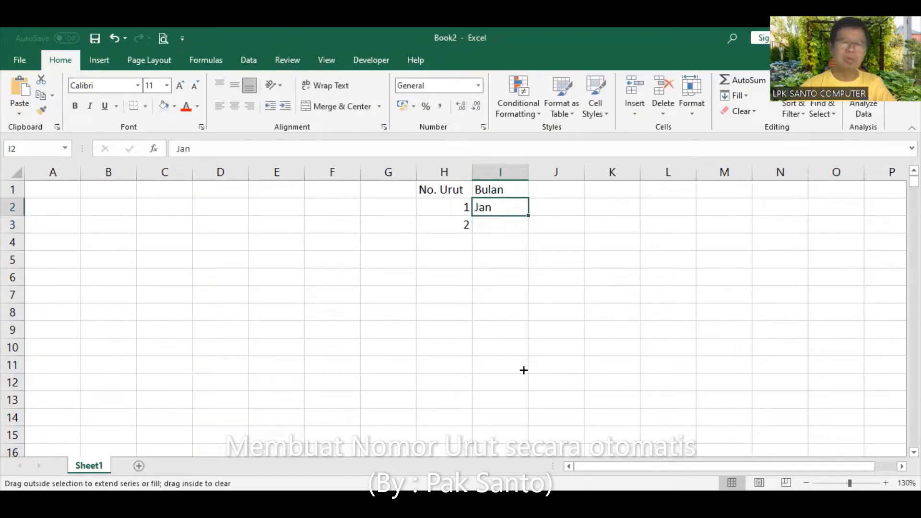
drag(523, 370, 527, 405)
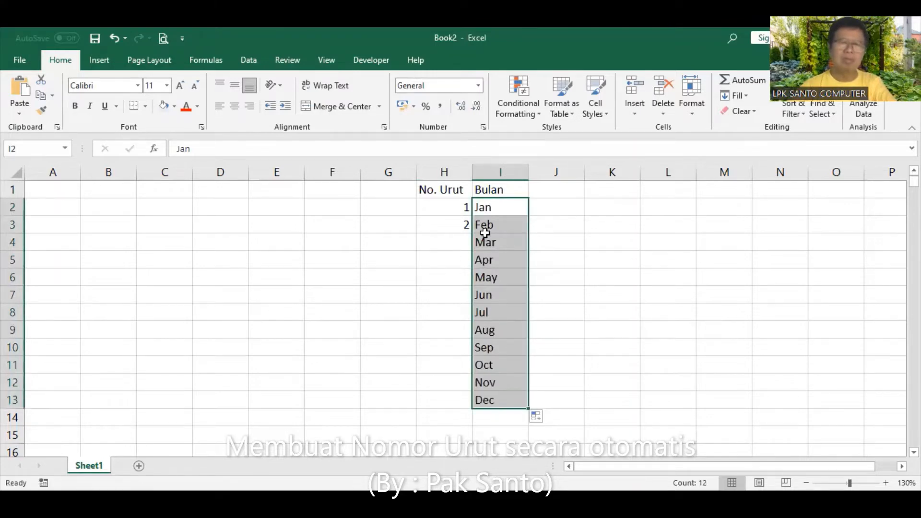
click(504, 211)
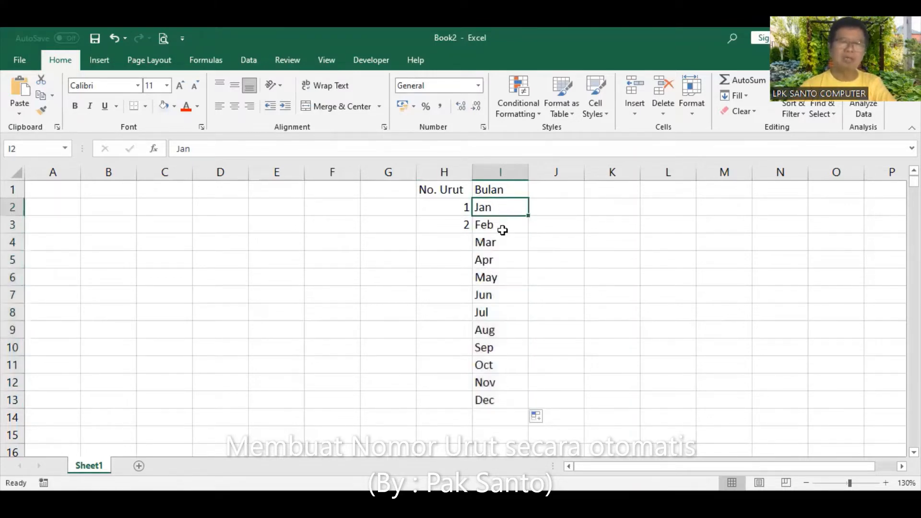
click(503, 226)
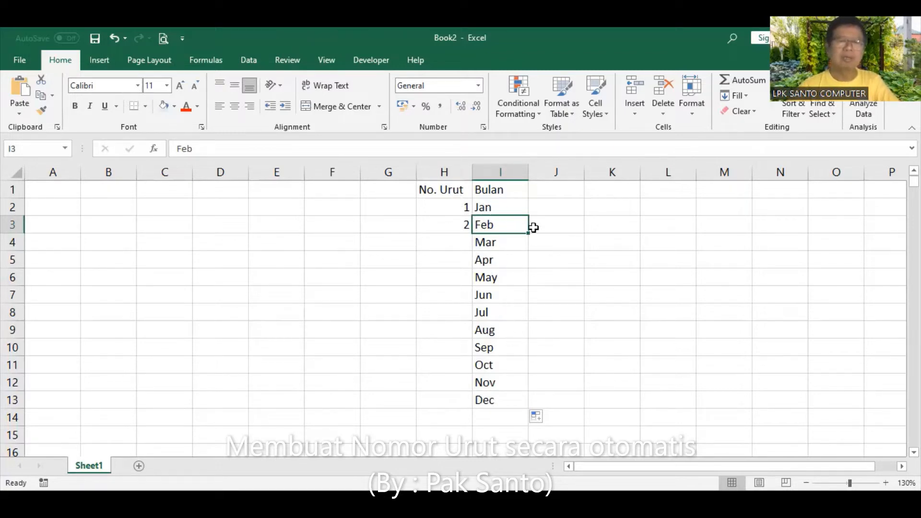
Shade the range I1:M13 with a light gold fill color
mouse_move(500, 189)
mouse_down()
mouse_move(728, 280)
mouse_move(744, 397)
mouse_up()
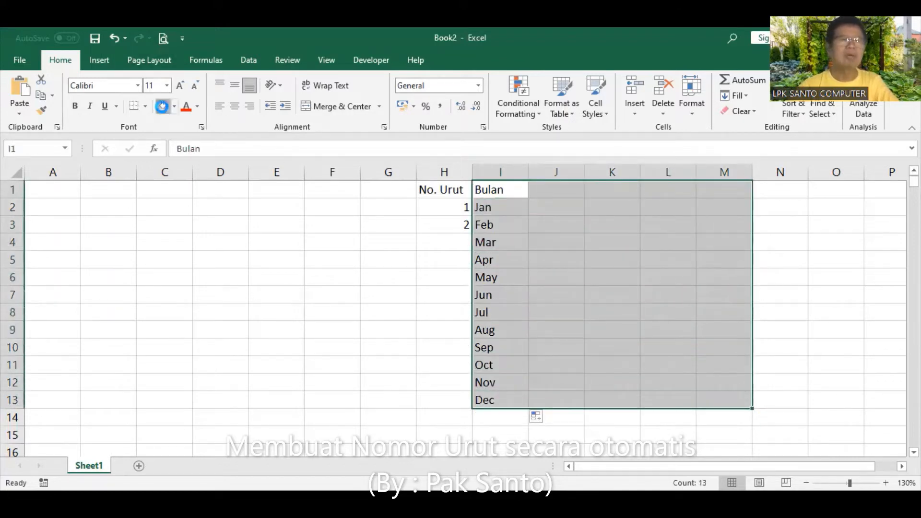
click(163, 105)
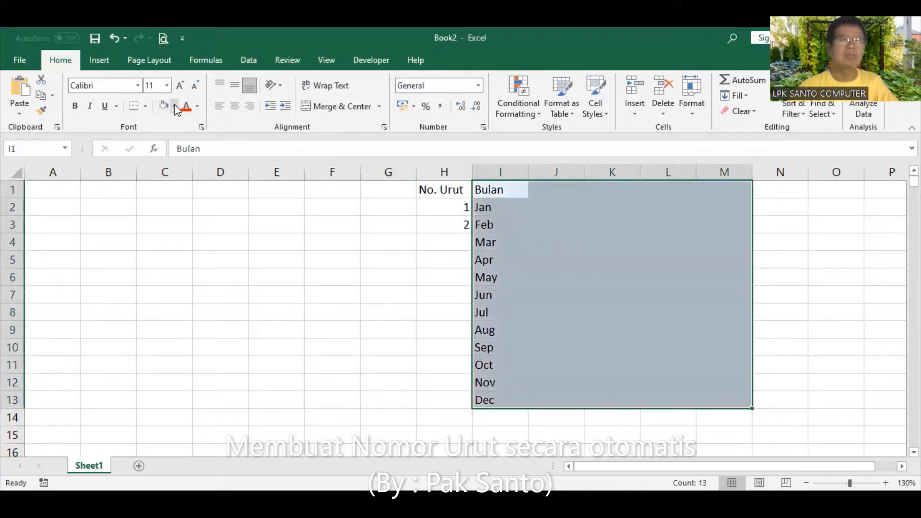
click(175, 106)
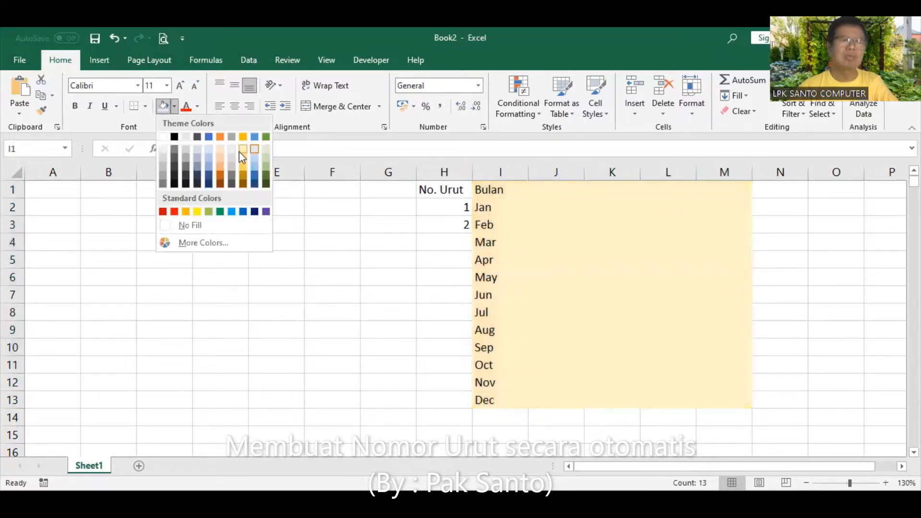
click(240, 152)
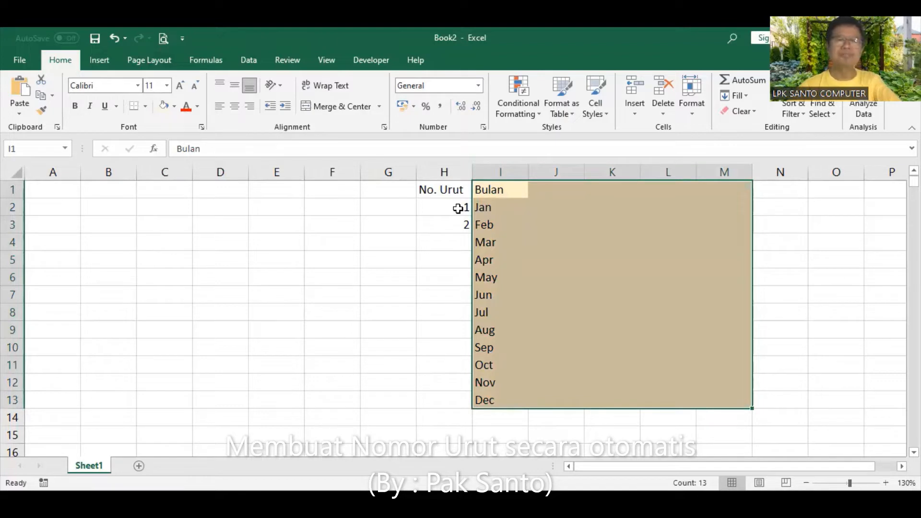
Autofill the sequence in H2:H3 down to row 13, matching the length of the adjacent month list
click(458, 207)
drag(458, 207, 454, 224)
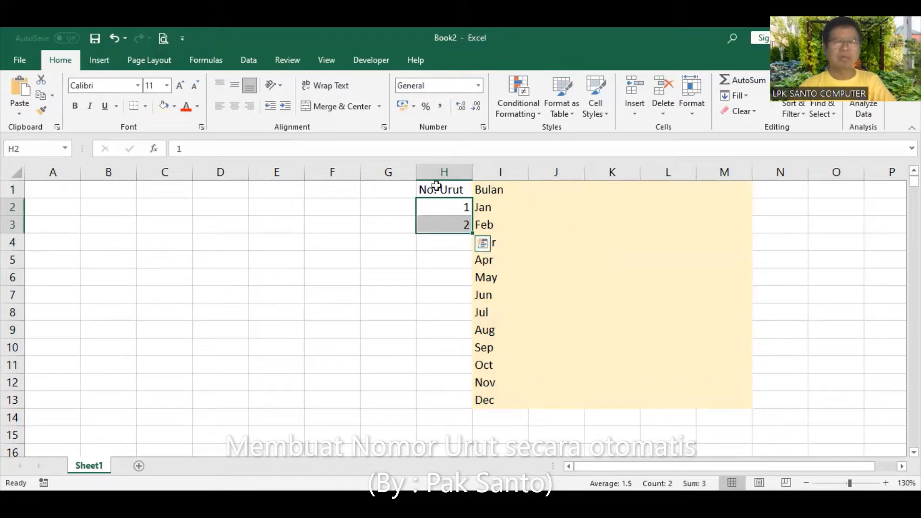
drag(472, 234, 475, 232)
double_click(475, 232)
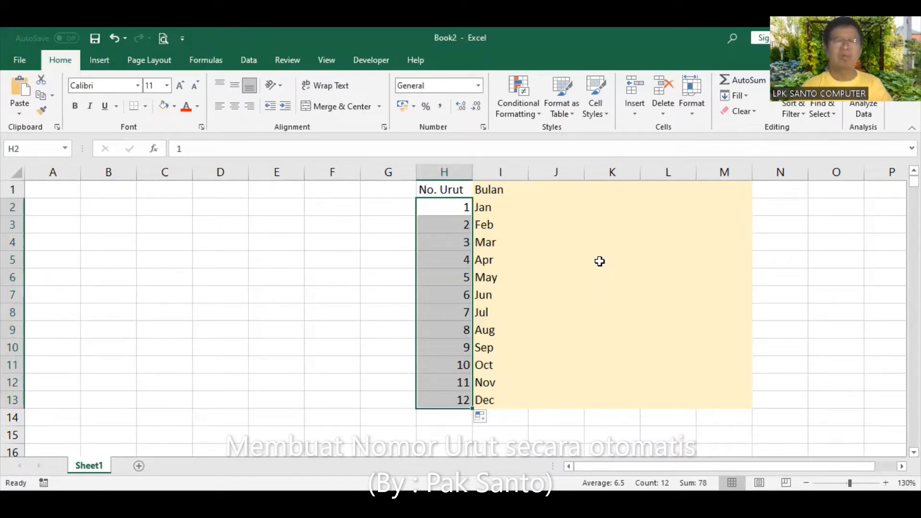
Clear all the sequence numbers from H2:H13 and select cell H2
key(Delete)
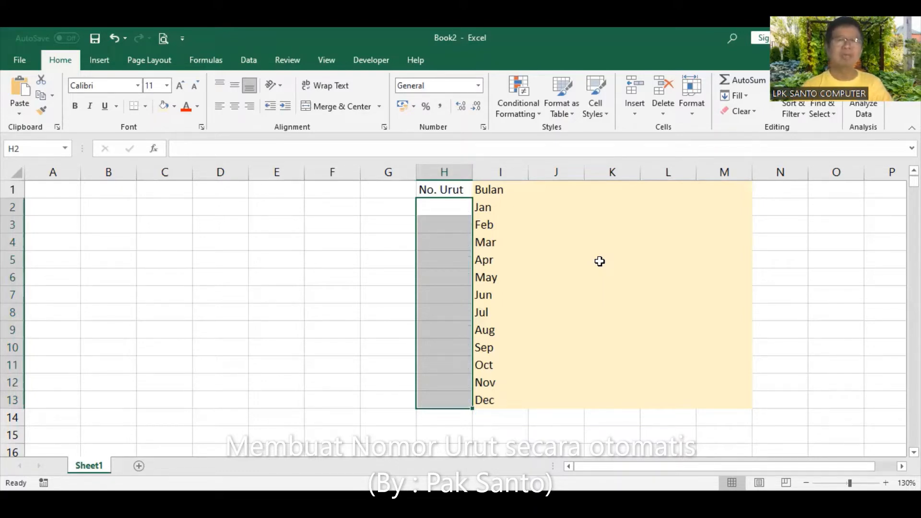
click(446, 208)
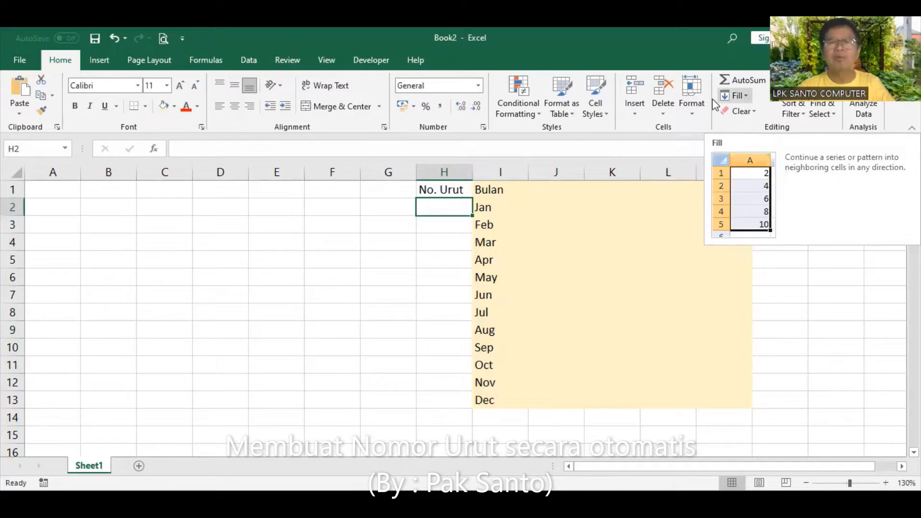
click(748, 98)
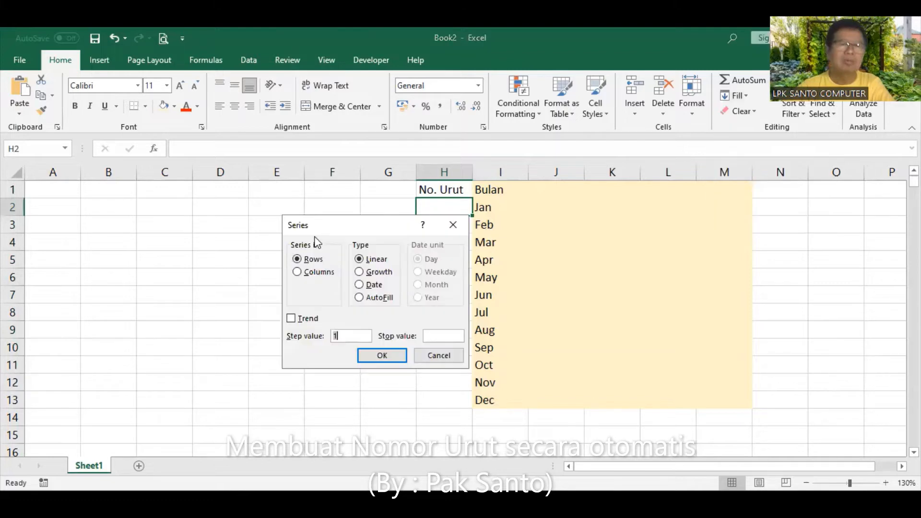
click(303, 276)
click(440, 354)
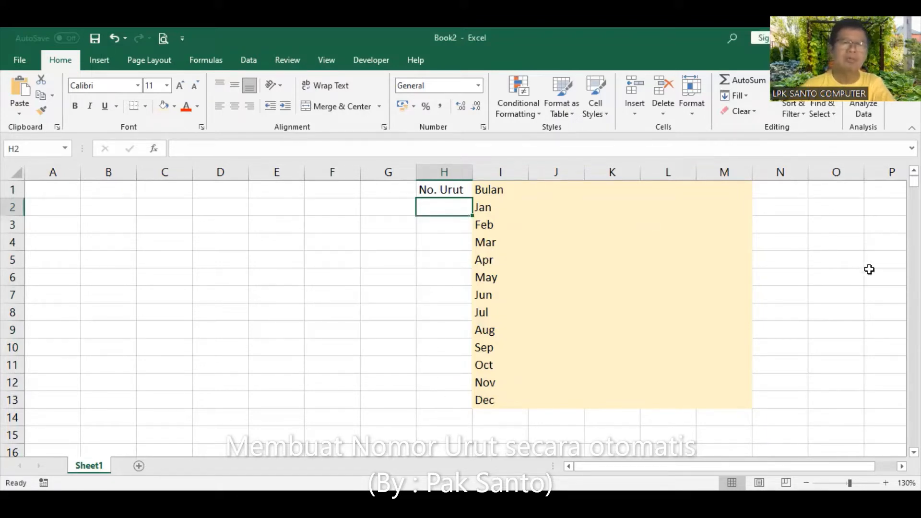
Enter the starting number 1 in cell H2 and center it horizontally
text(1)
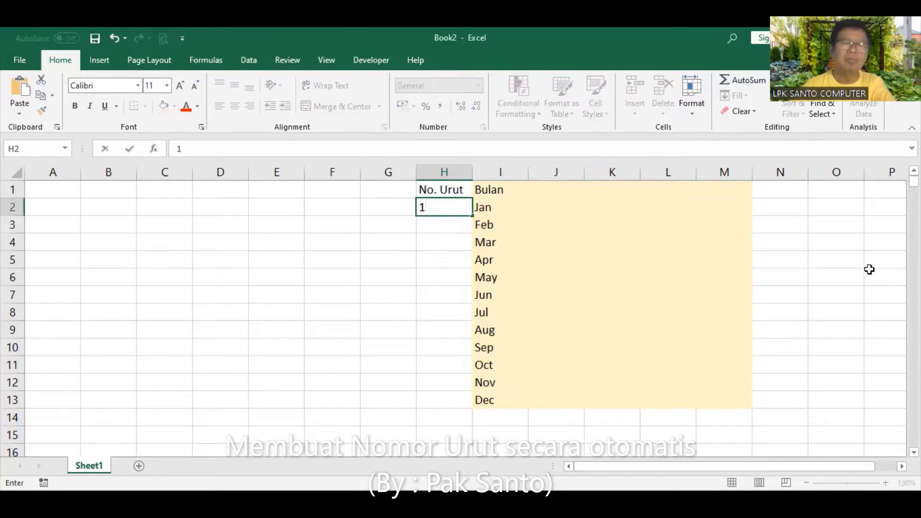
key(Return)
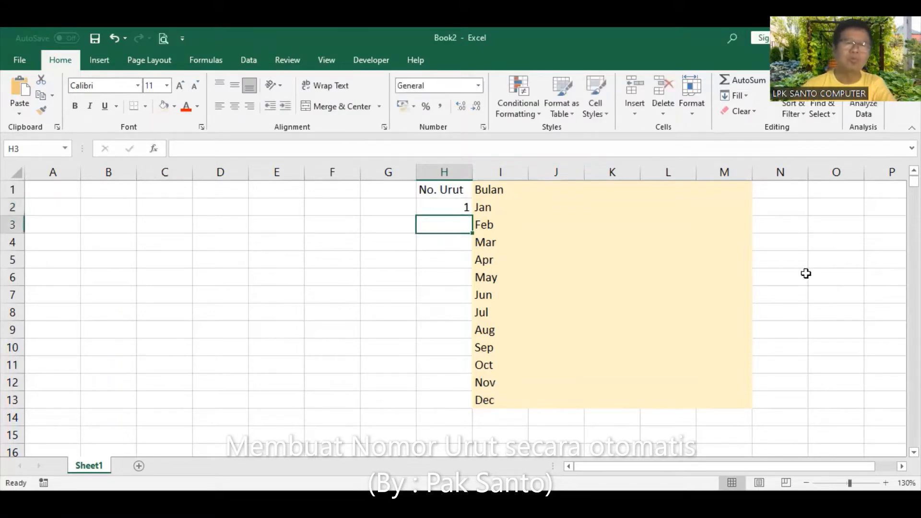
click(440, 206)
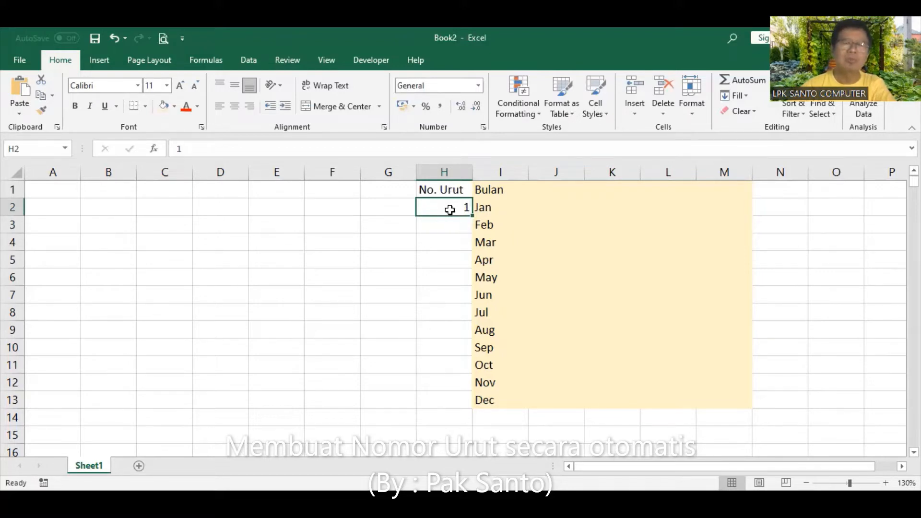
click(234, 108)
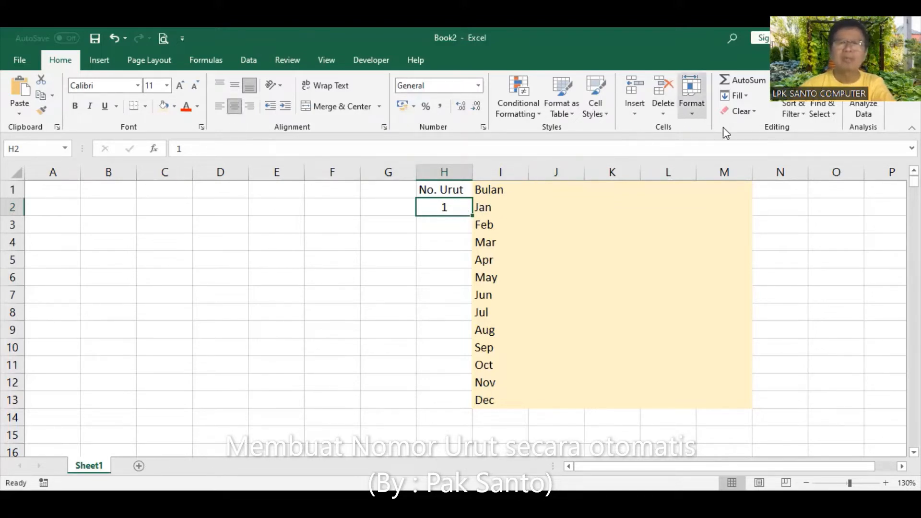
Fill a linear series down the column from H2 with step value 1 and stop value 12
click(744, 95)
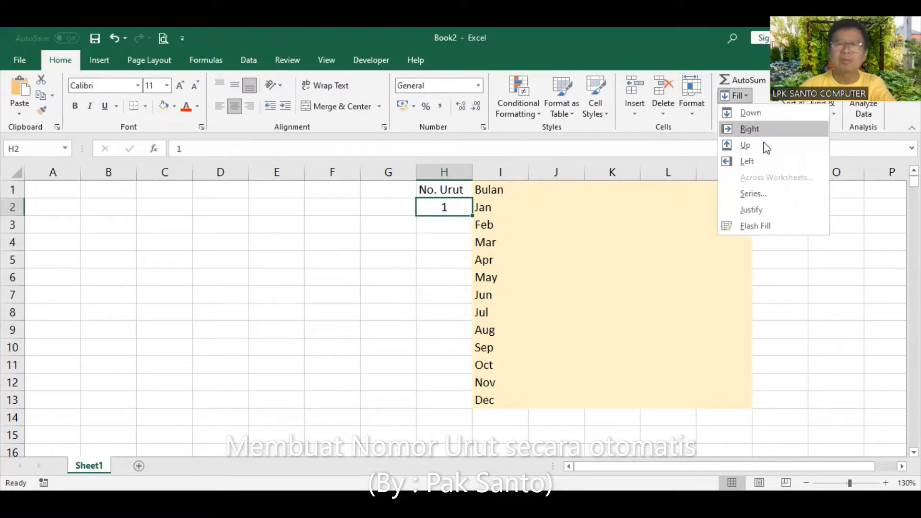
click(765, 200)
click(319, 271)
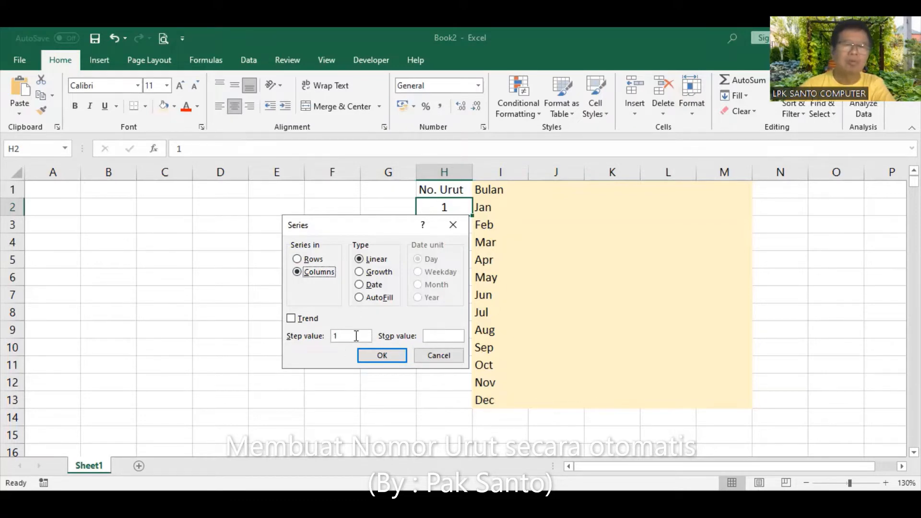
click(443, 337)
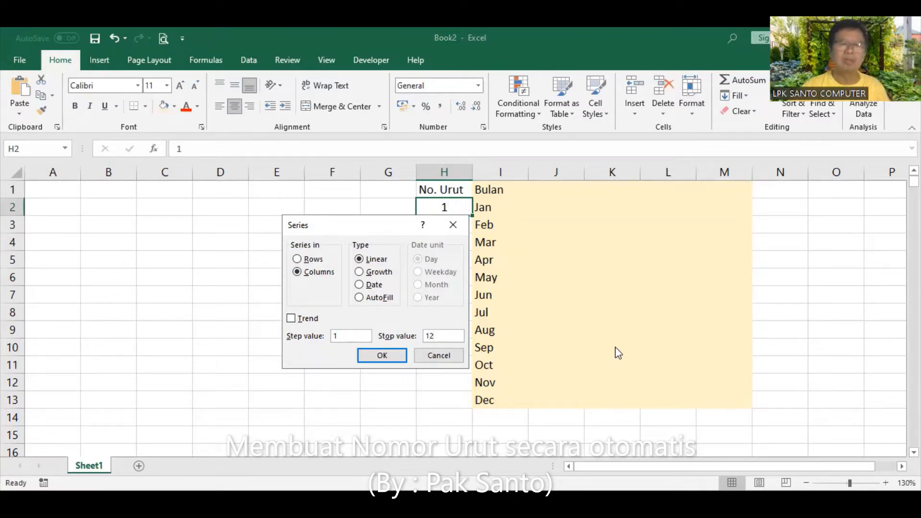
click(382, 356)
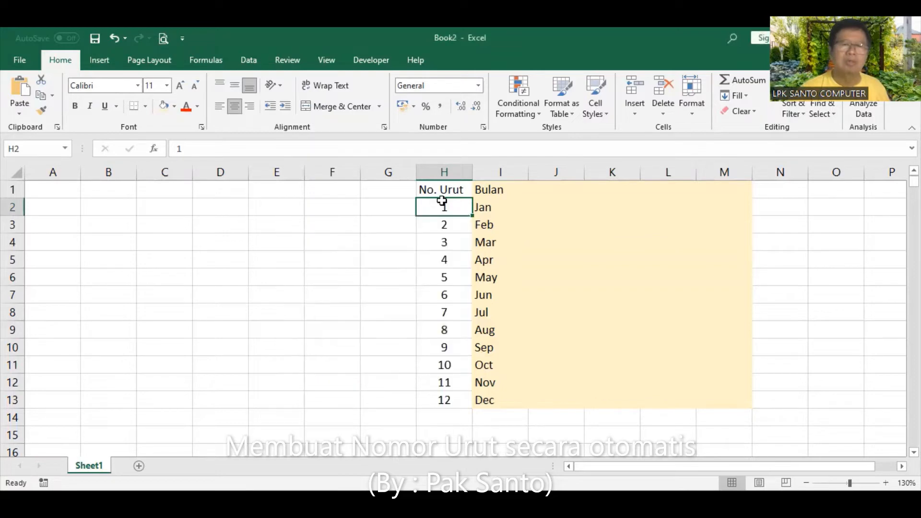
Undo the series fill in column H and delete columns I through M
click(113, 38)
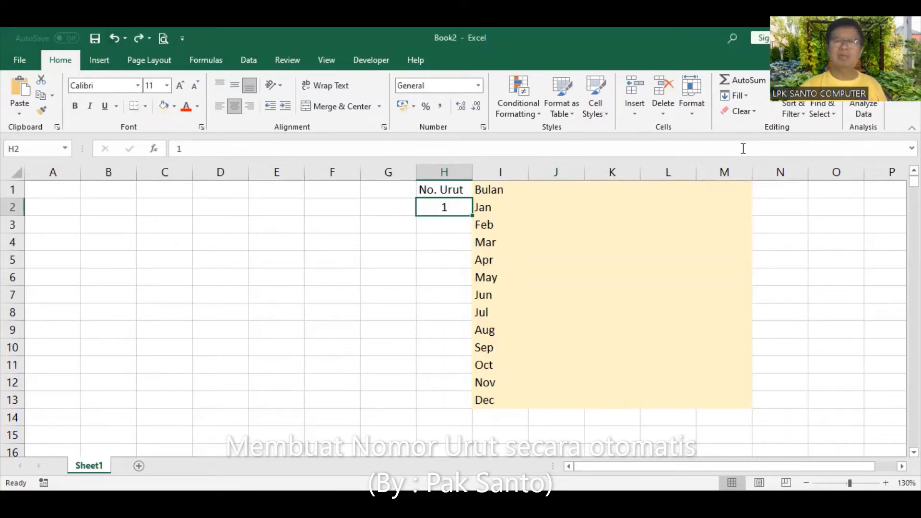
drag(501, 172, 724, 170)
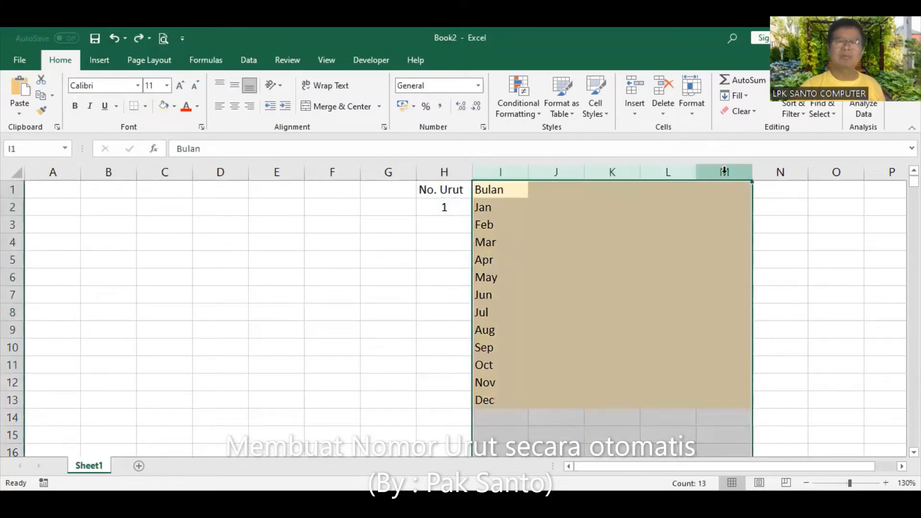
right_click(724, 171)
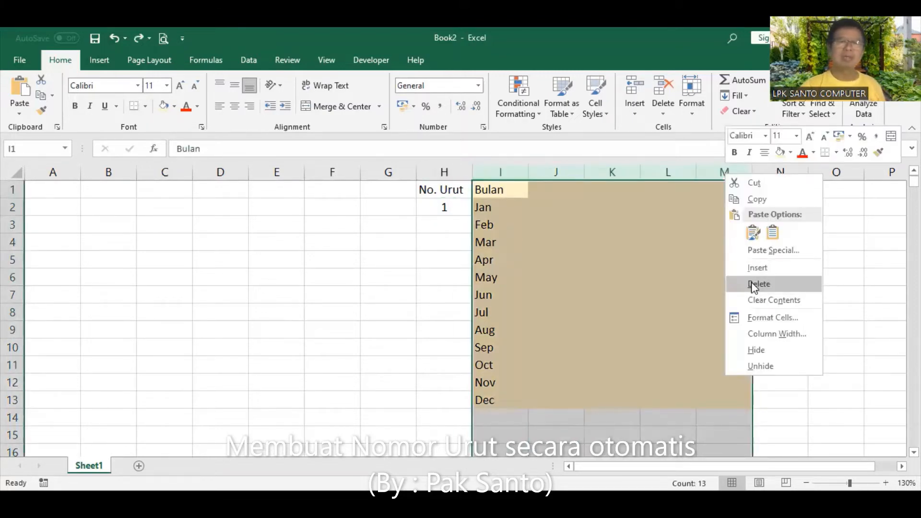
click(754, 286)
Fill a linear series across row 2 from cell H2 with step value 1 and stop value 5000
click(438, 207)
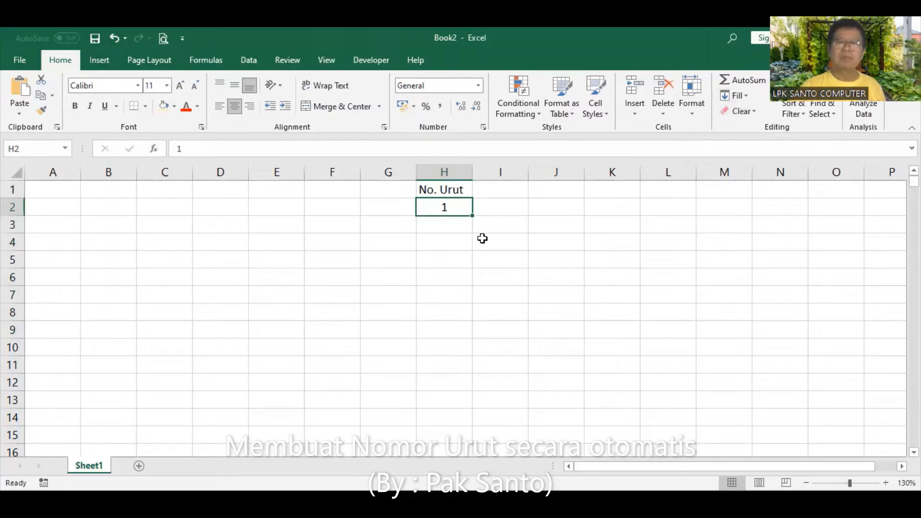
click(746, 95)
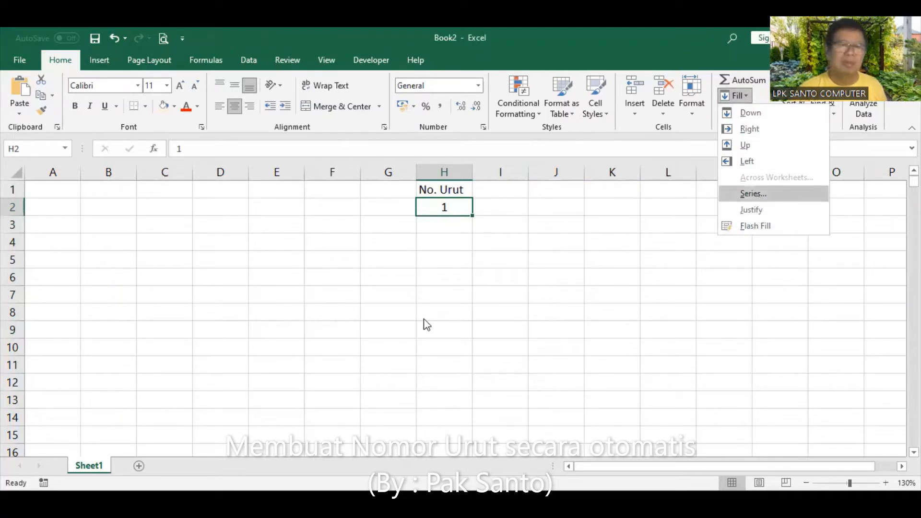
key(Return)
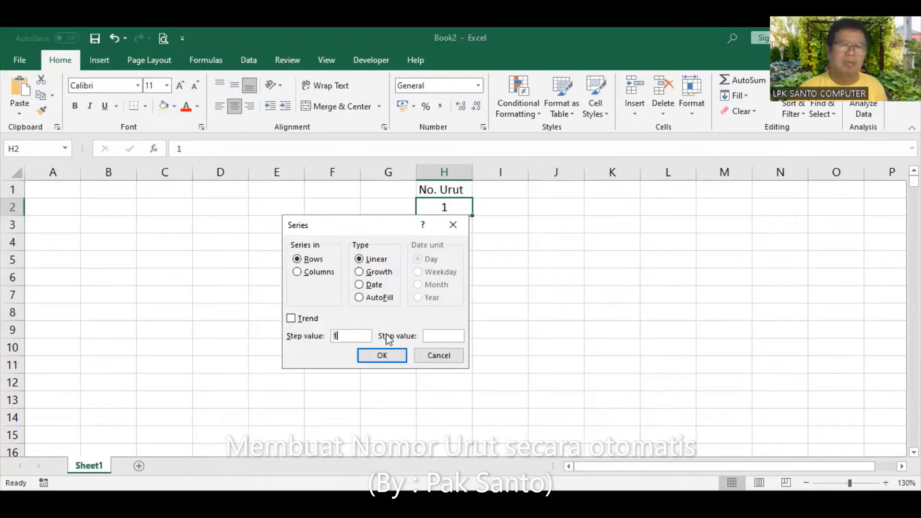
click(435, 336)
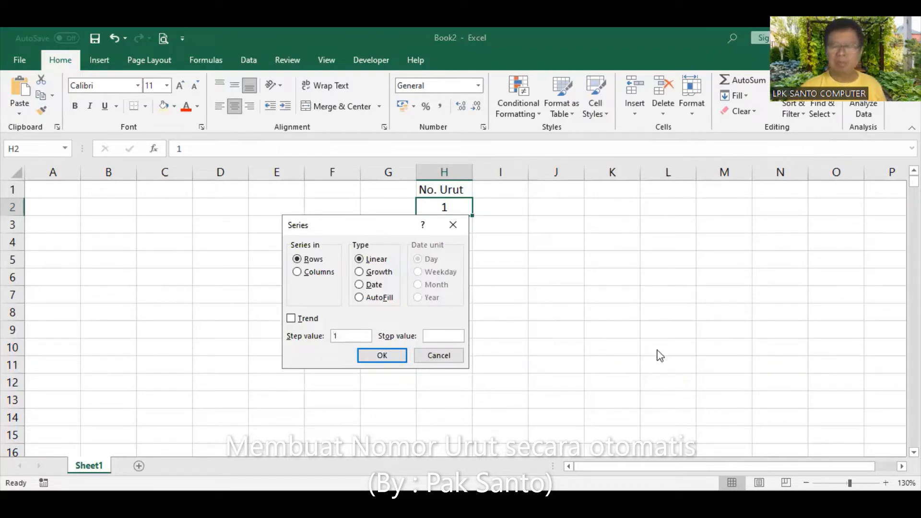
text(5000)
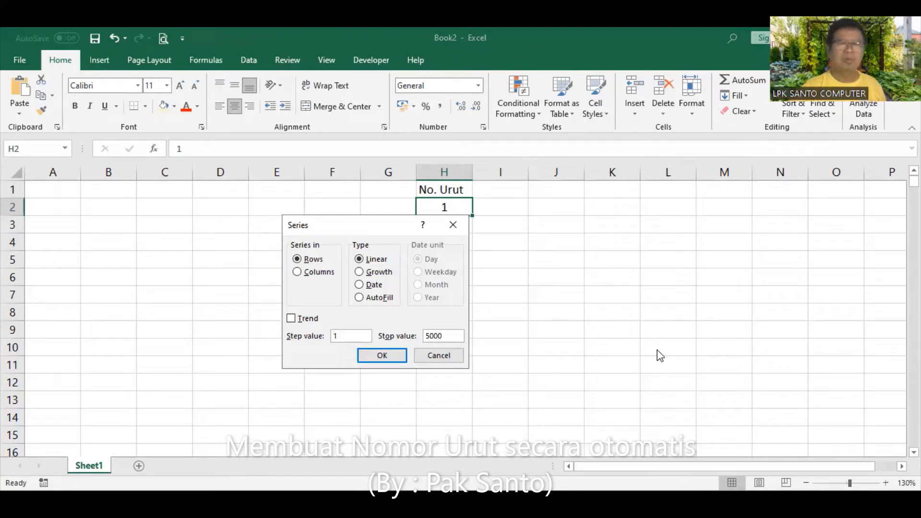
click(389, 355)
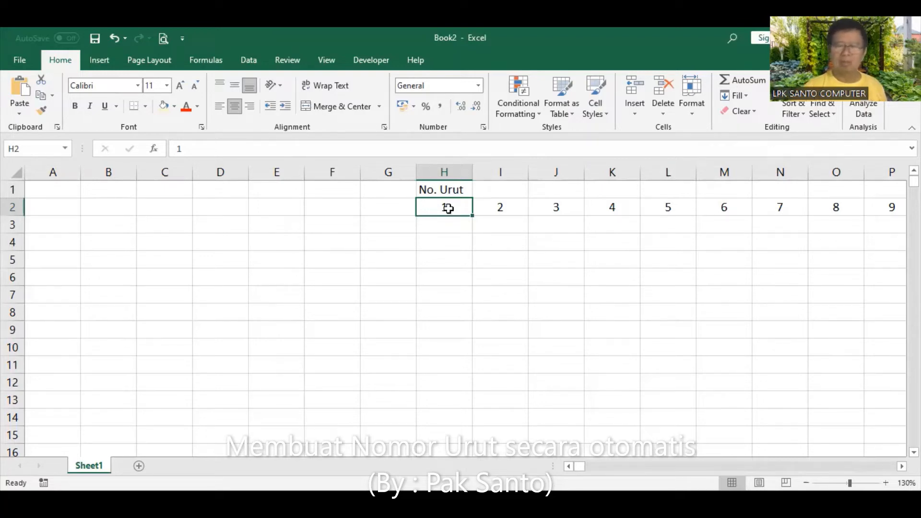
Check the last number of the series in row 2 and return to its first cell, H2
key(End)
key(Right)
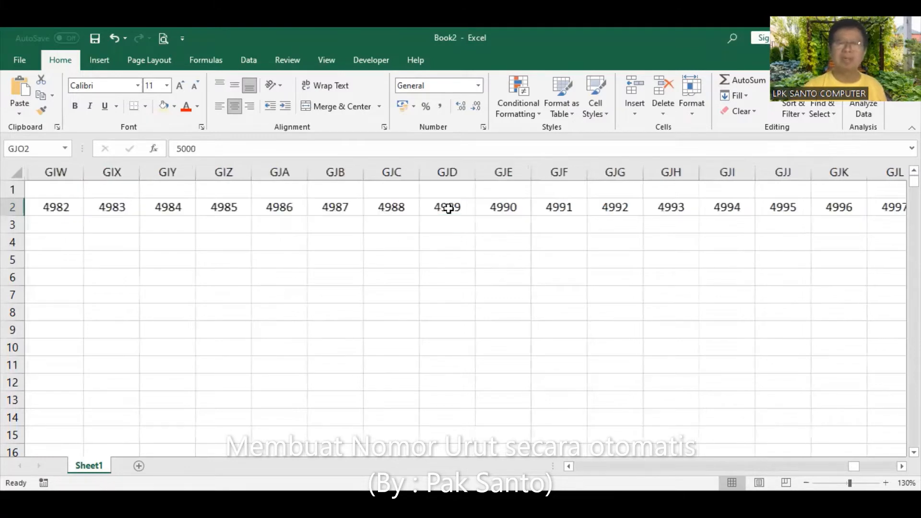
key(End)
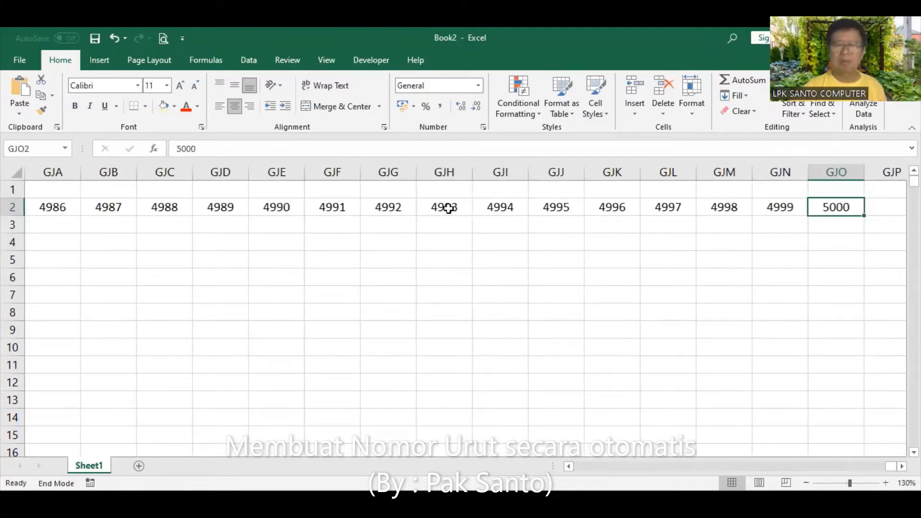
key(Left)
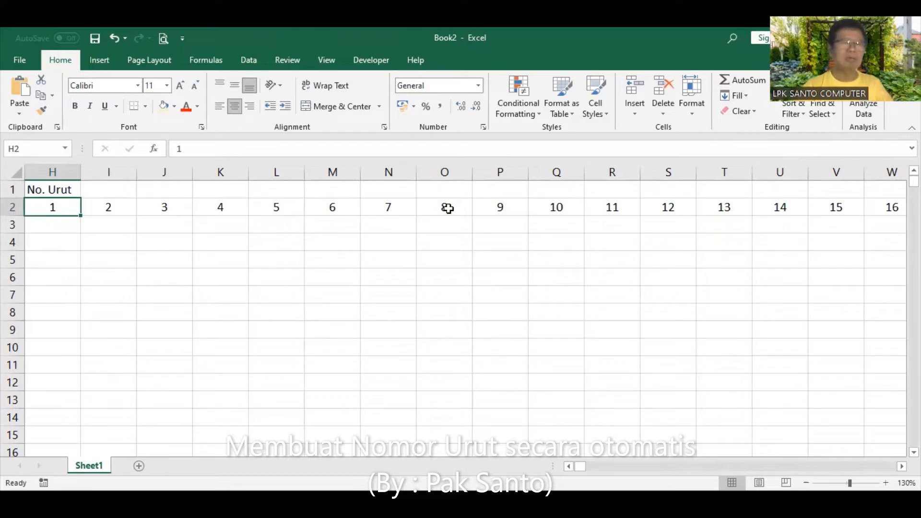
Cut the entire number series in row 2 and paste it back starting at cell H2
key(End)
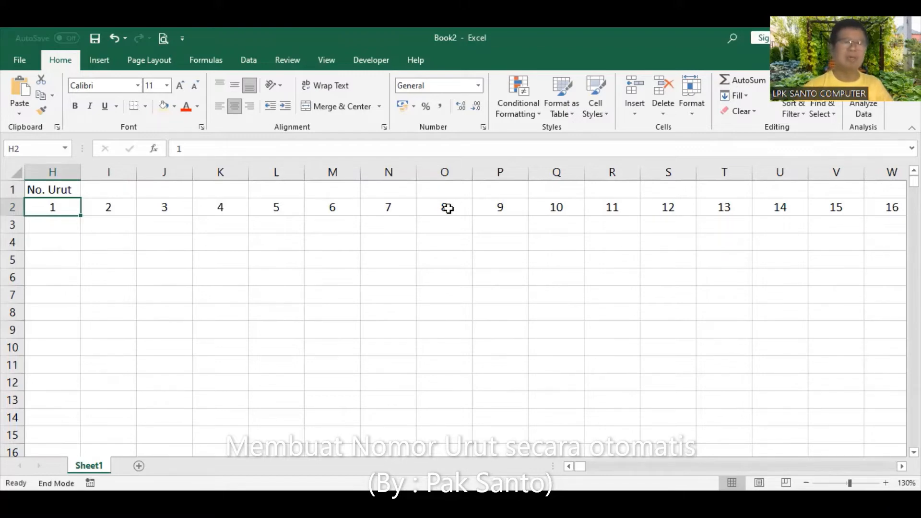
key(shift+Right)
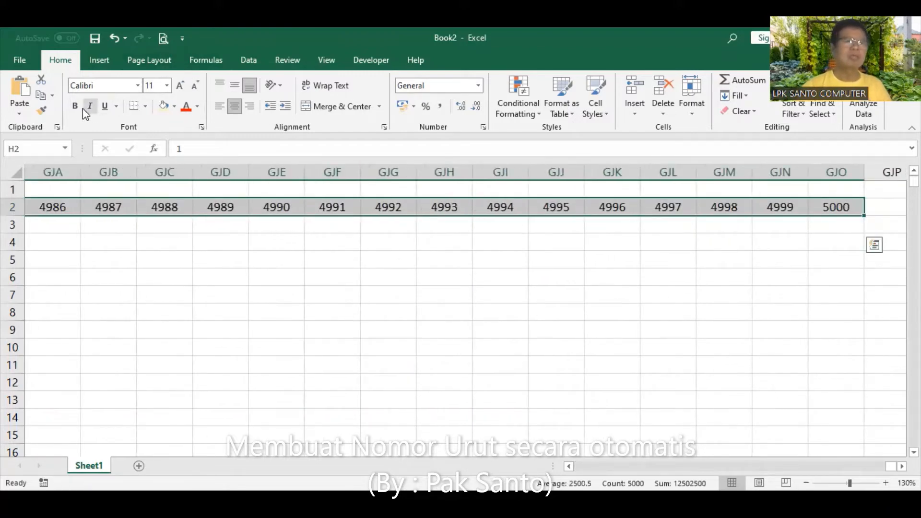
click(43, 82)
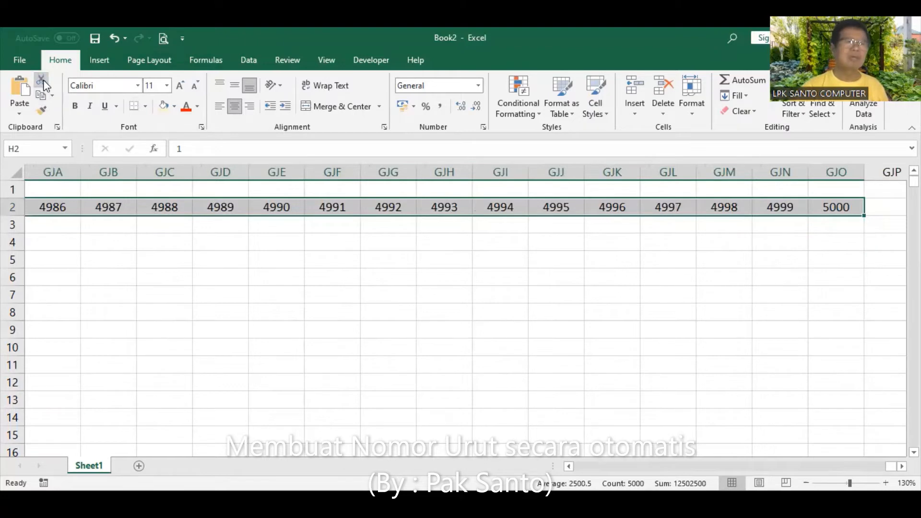
click(448, 208)
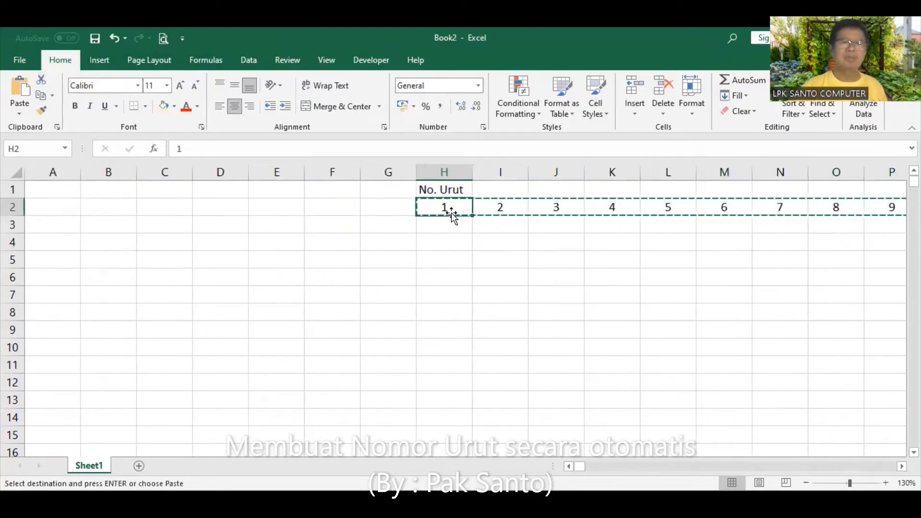
click(20, 112)
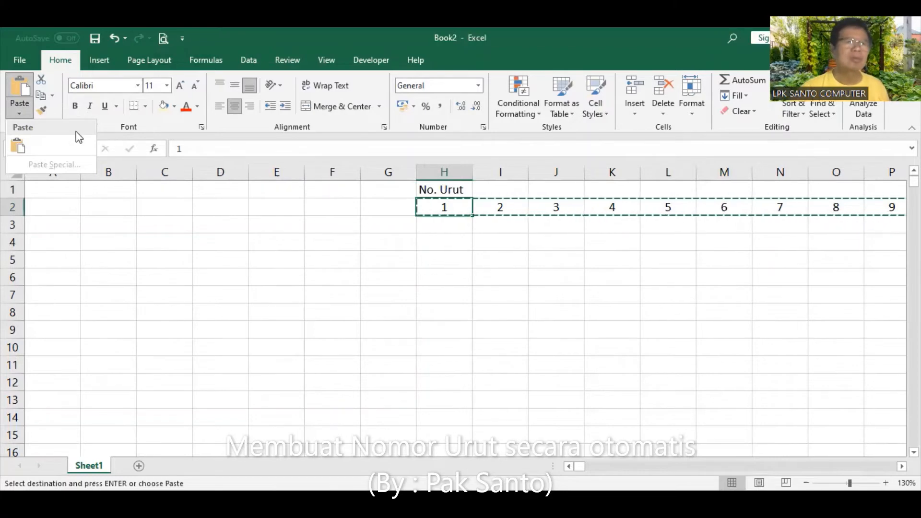
click(16, 87)
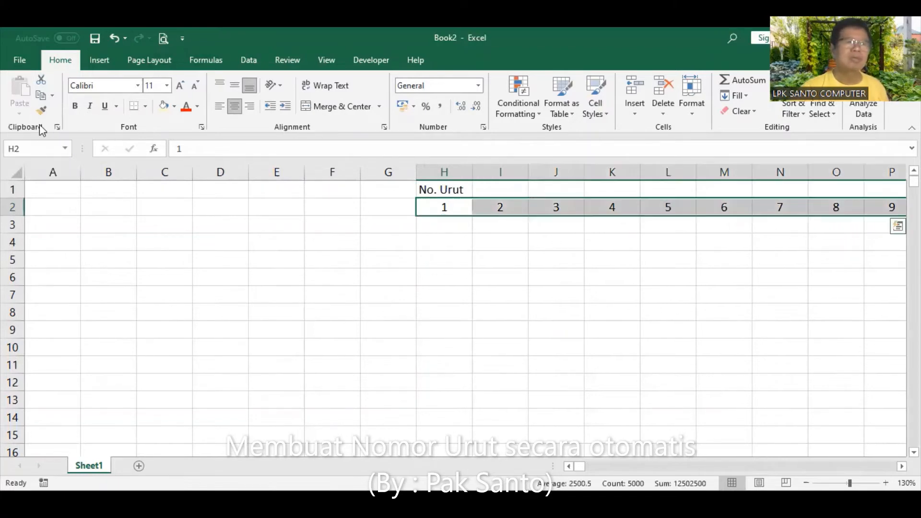
Copy the number series in row 2 and try to paste it transposed onto the same range using Paste Special
click(38, 98)
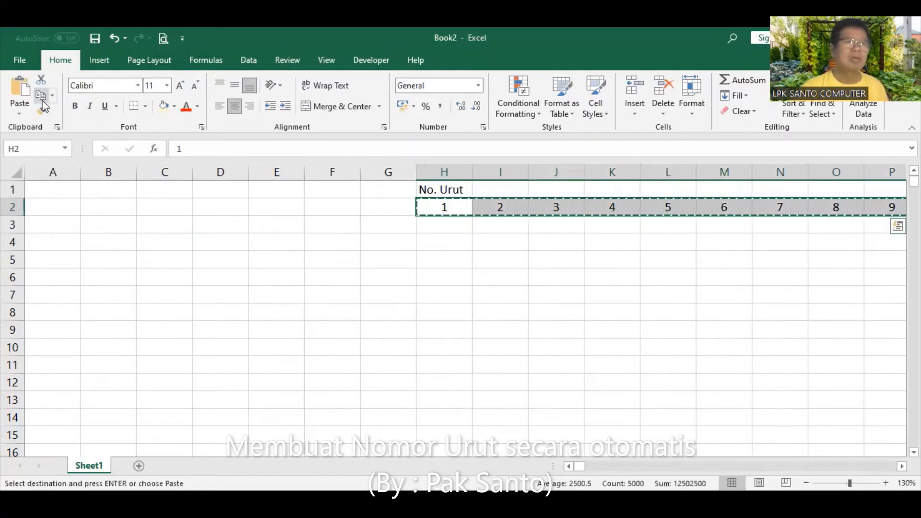
click(19, 111)
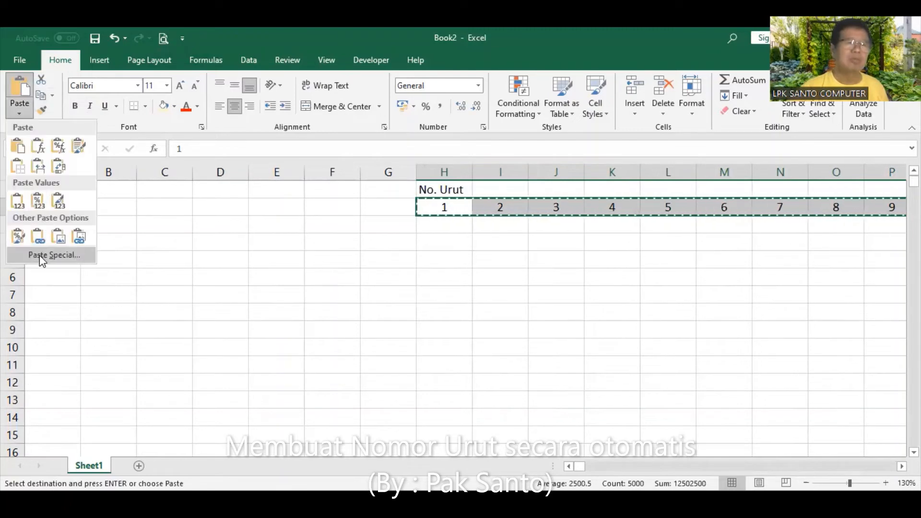
click(42, 256)
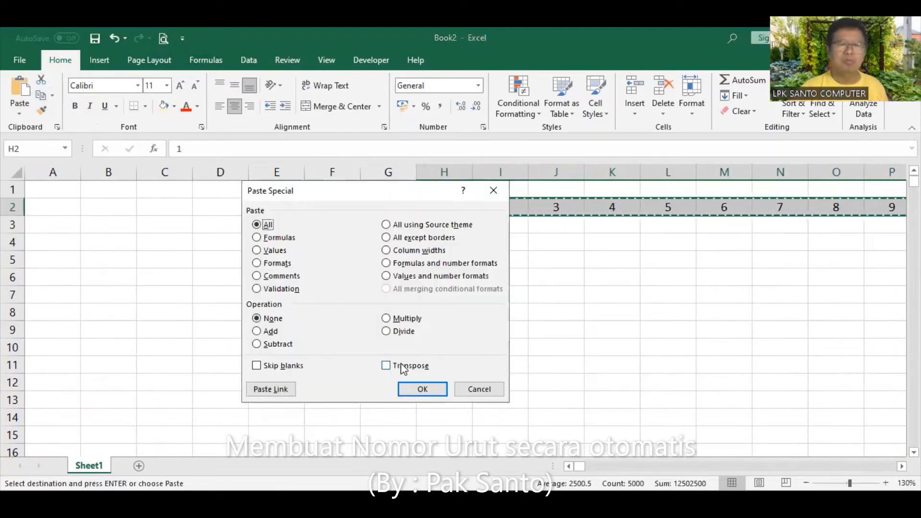
click(403, 365)
click(424, 389)
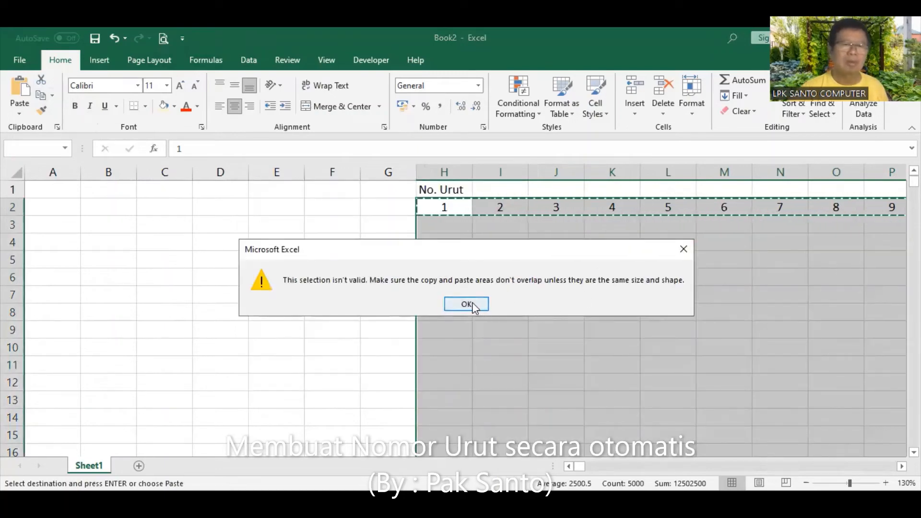
click(472, 303)
Paste the copied number series transposed down column H starting at cell H3, using Paste Special
click(444, 223)
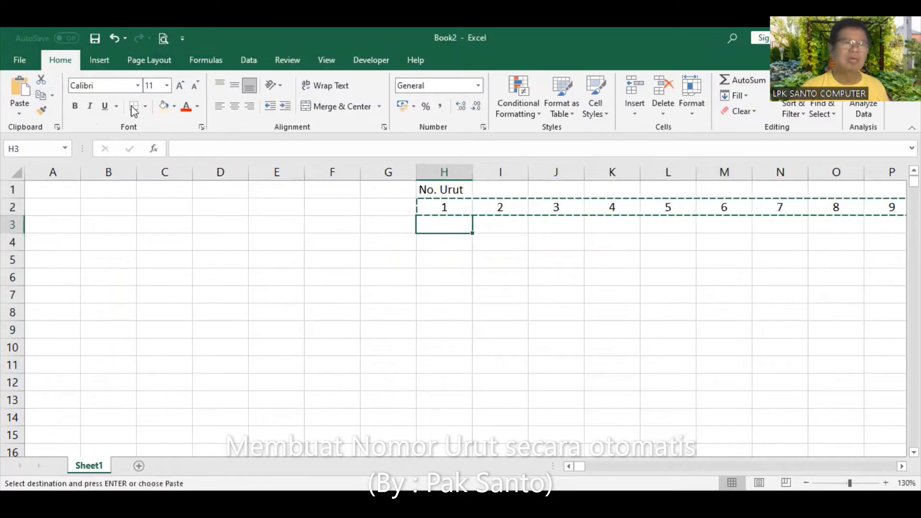
click(19, 114)
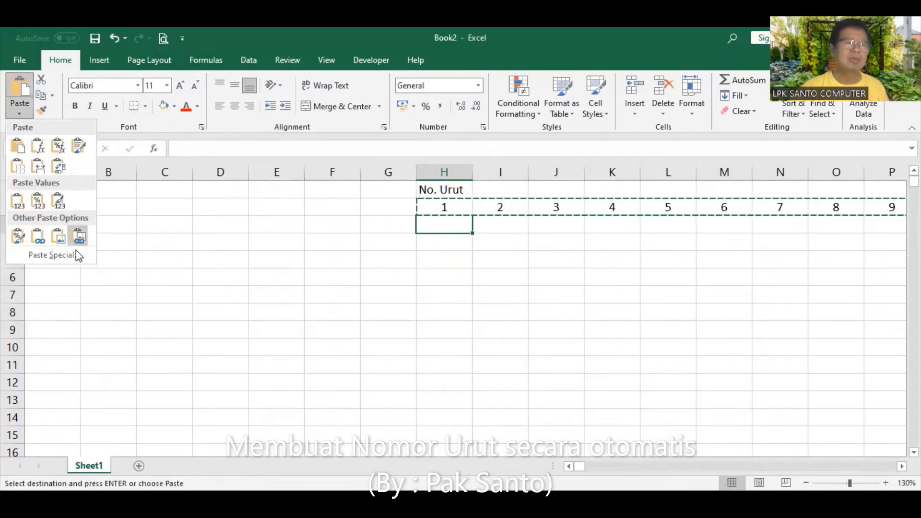
click(79, 263)
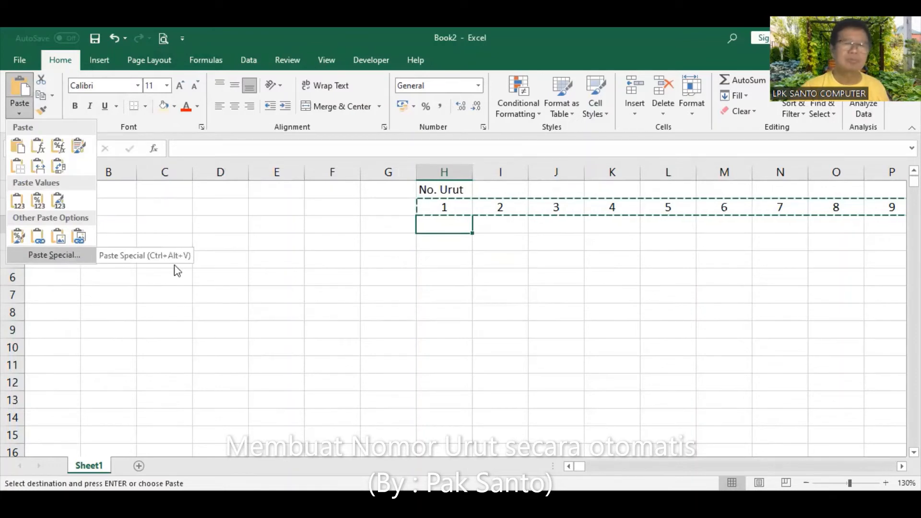
click(406, 365)
click(422, 389)
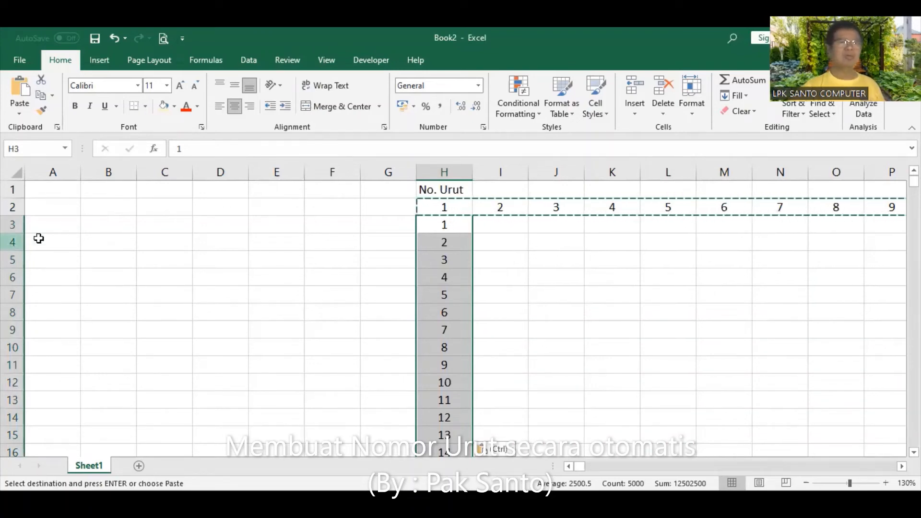
Delete the whole of row 2, which holds the horizontal number series
click(13, 207)
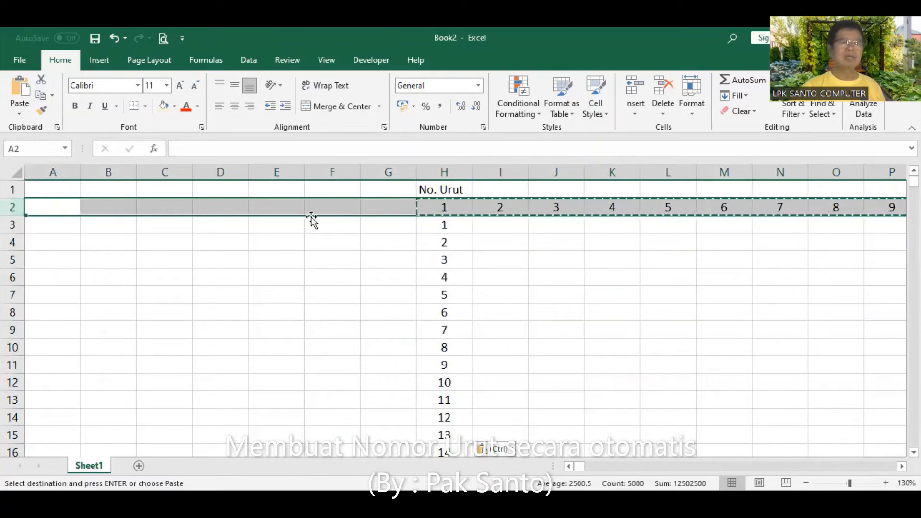
right_click(12, 207)
click(65, 315)
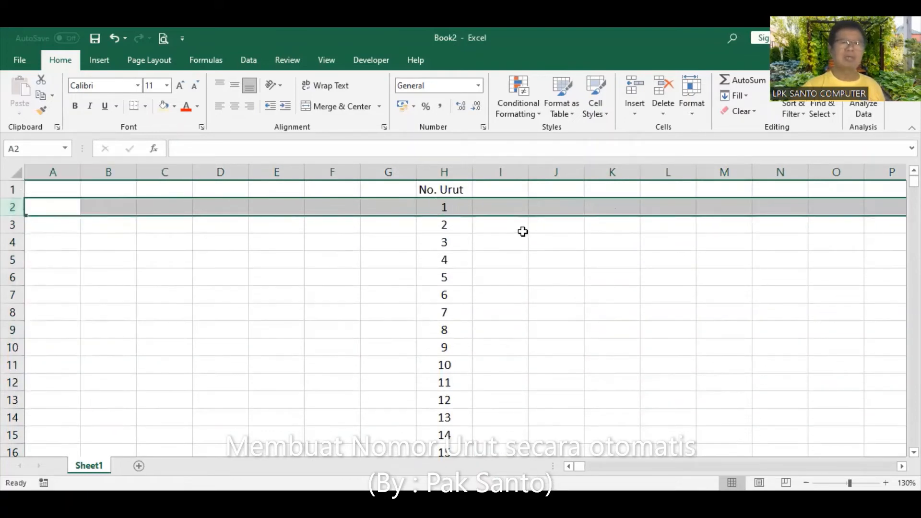
Check the last number in column H and return to the No. Urut header
click(444, 209)
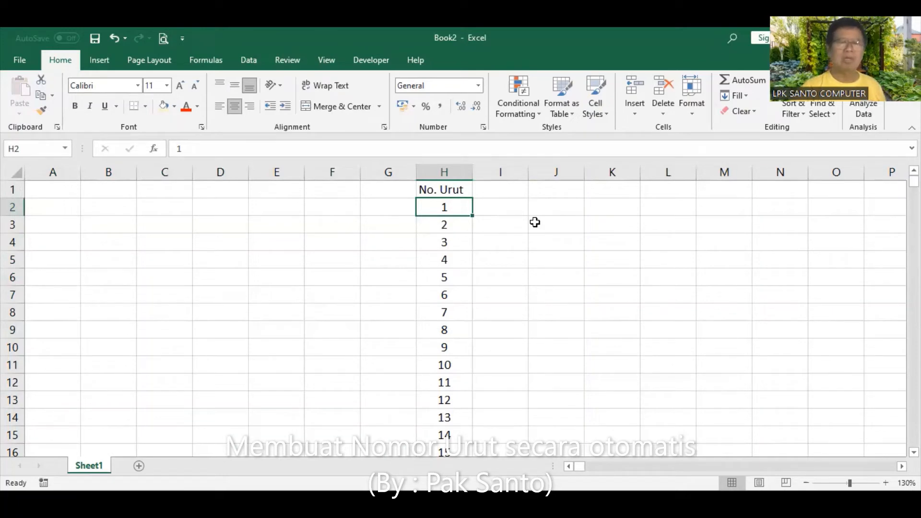
key(End)
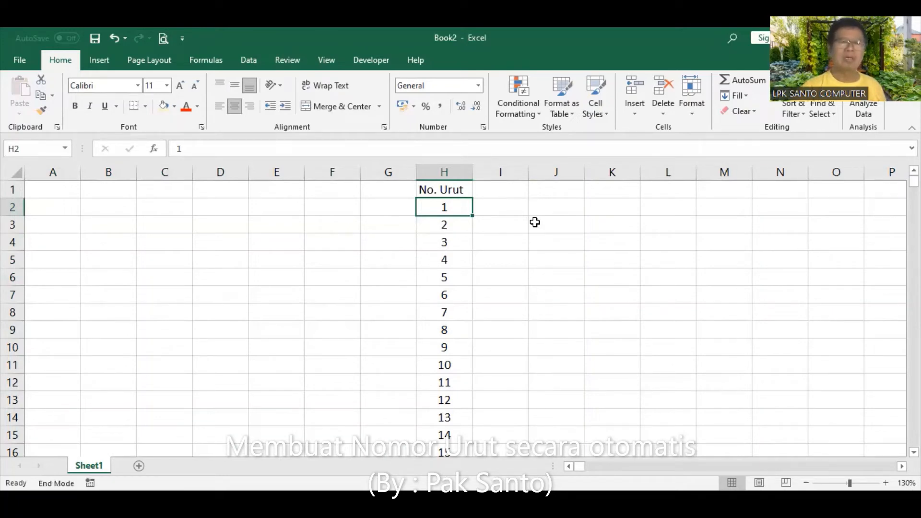
key(Down)
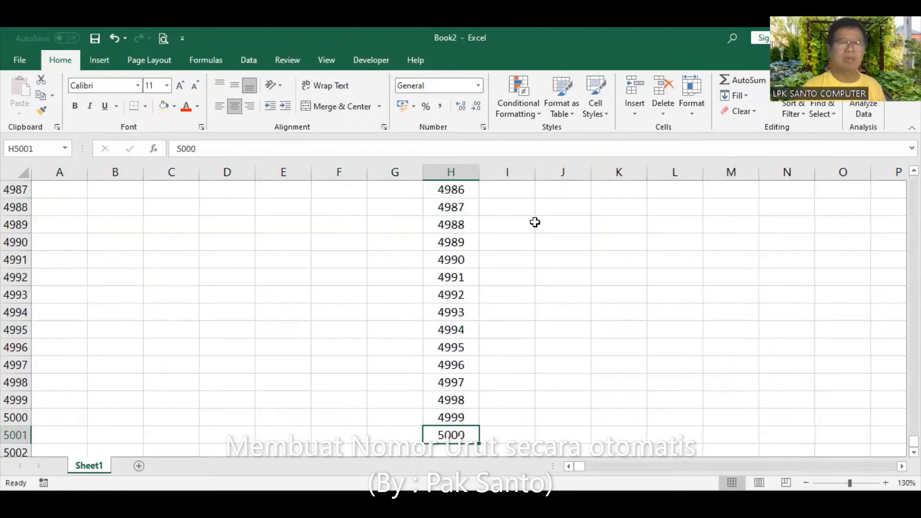
key(End)
key(Up)
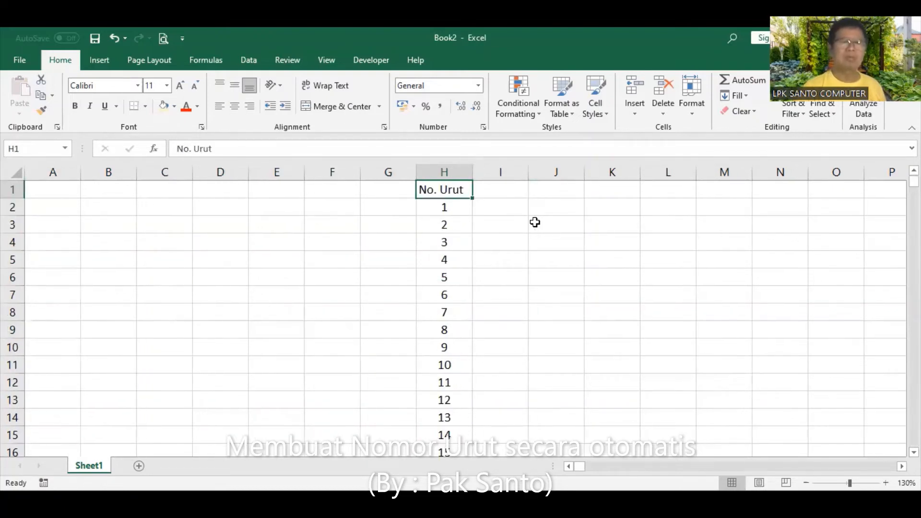
Clear all the sequence numbers in column H from H2 down to H5001
key(Down)
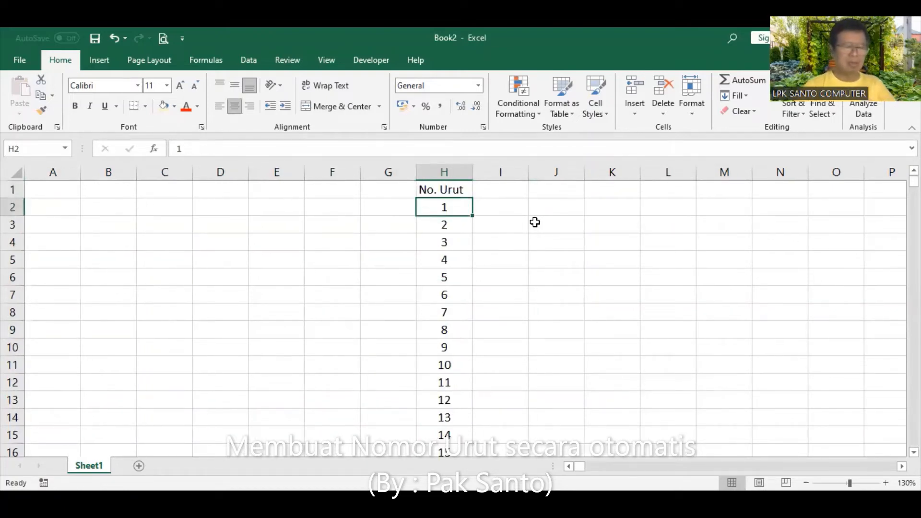
key(End)
key(shift+Down)
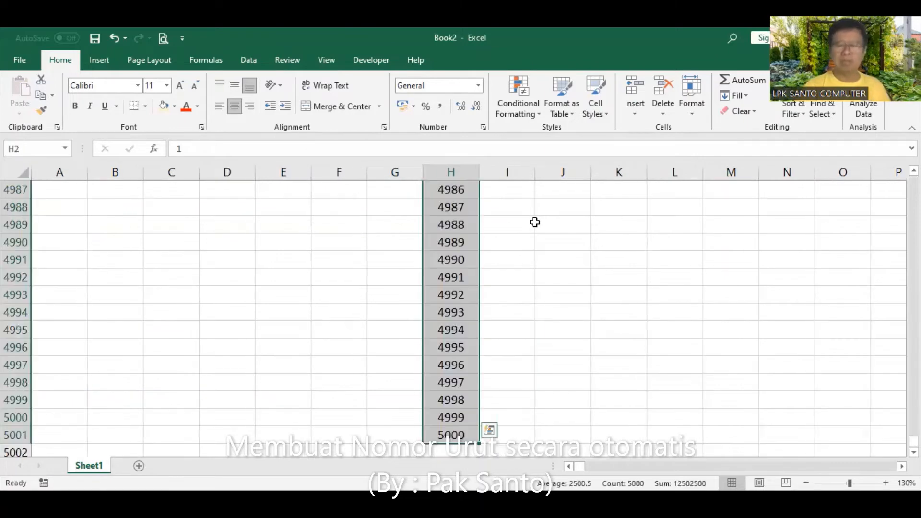
key(Delete)
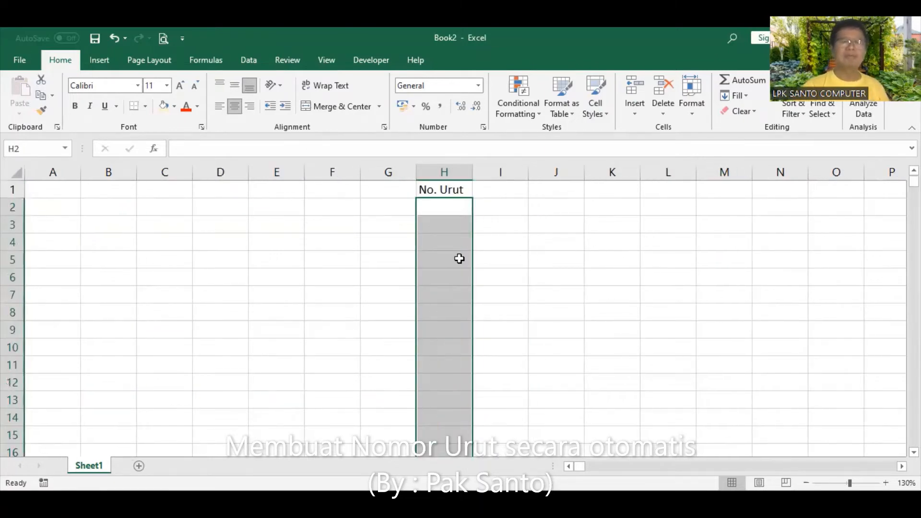
Enter the starting number 1 in cell H2 and select that cell again
click(449, 206)
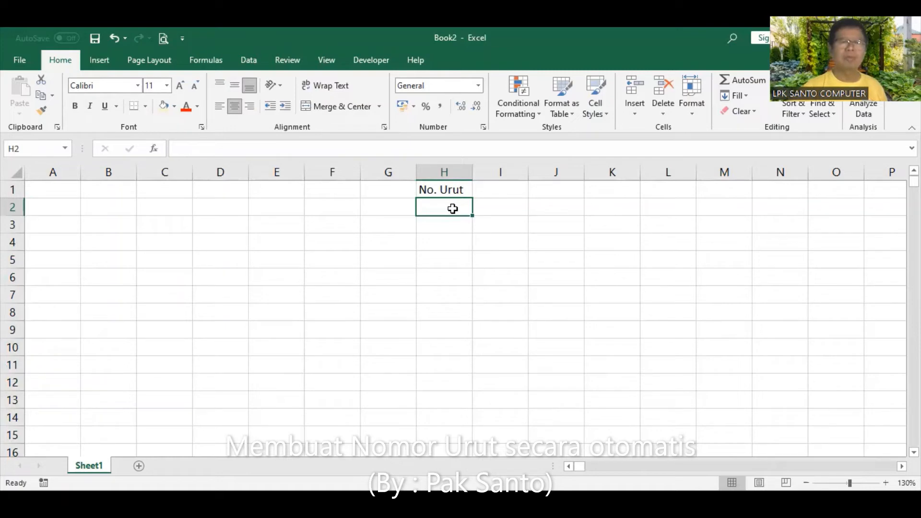
text(1)
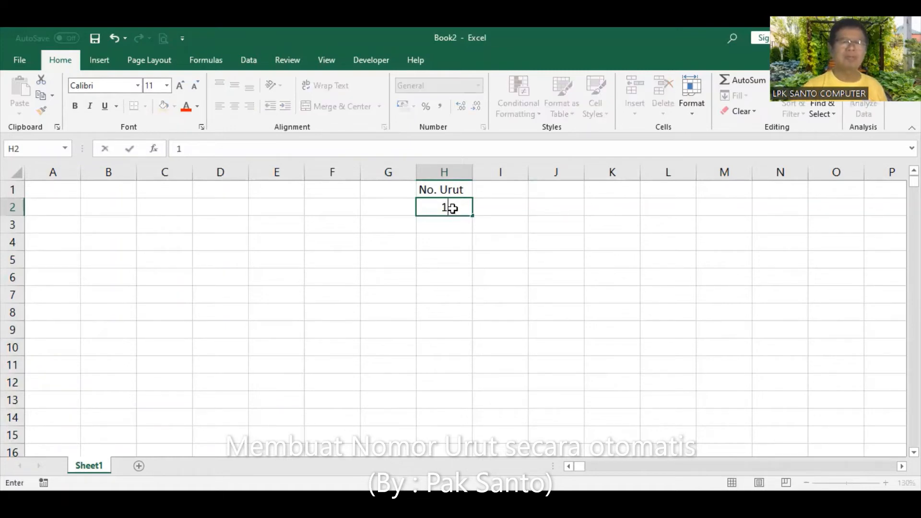
key(Return)
key(Return)
click(453, 208)
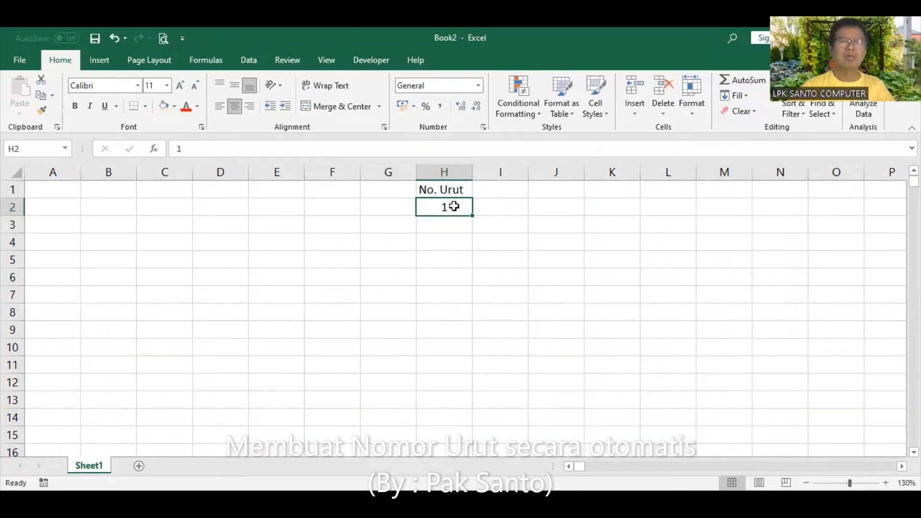
Fill a linear series down column H from H2 with step value 1 and stop value 50, then undo and redo the fill
click(746, 95)
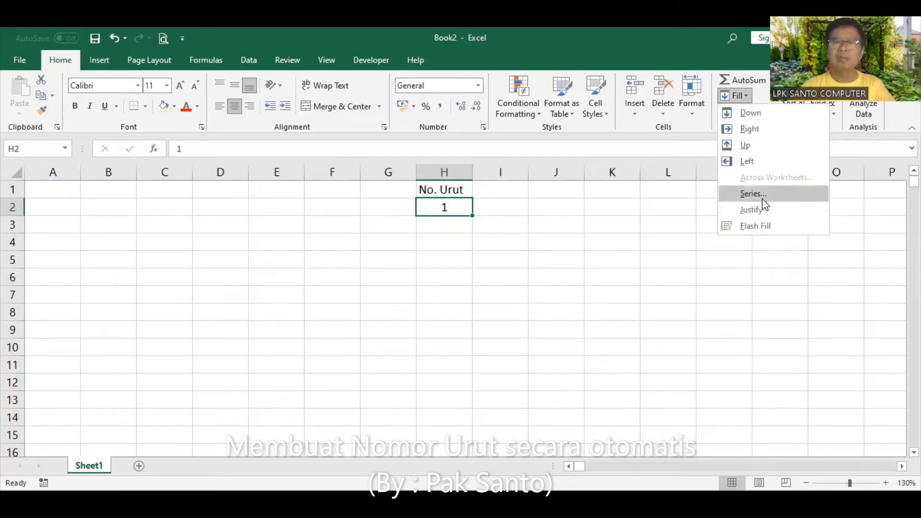
click(748, 194)
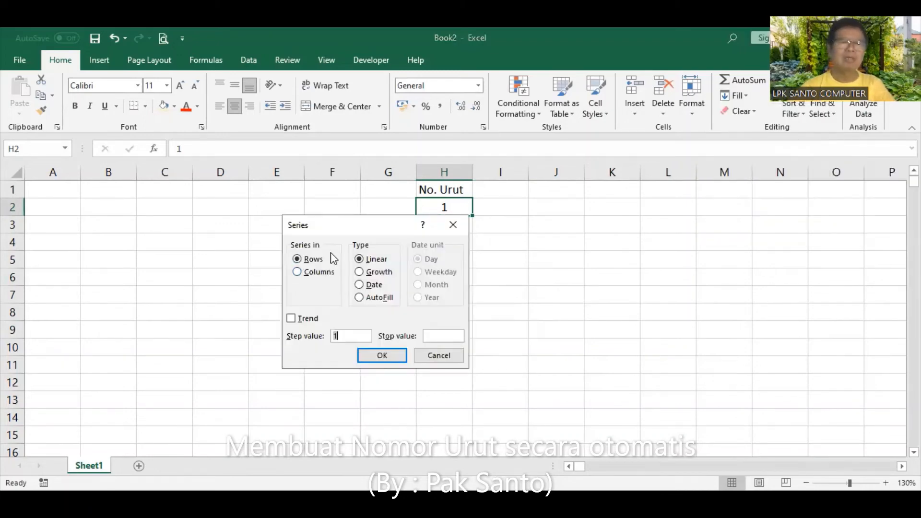
click(304, 274)
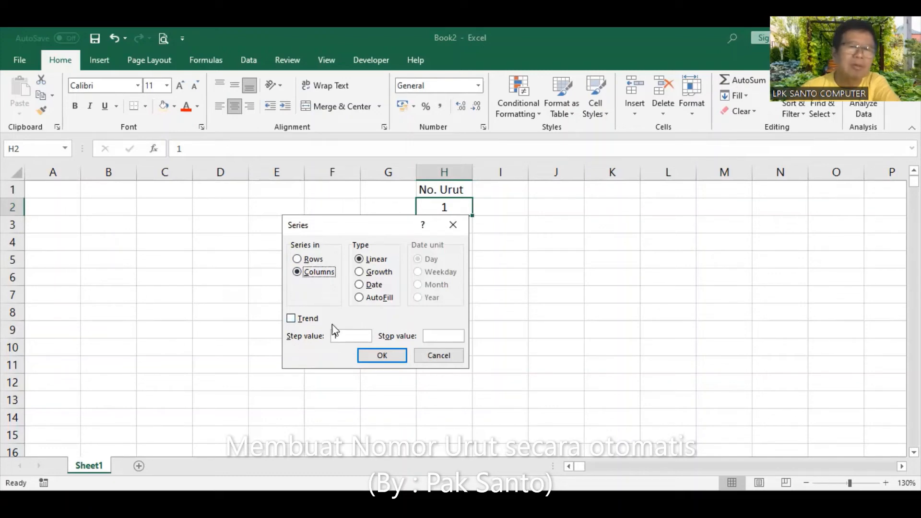
click(438, 336)
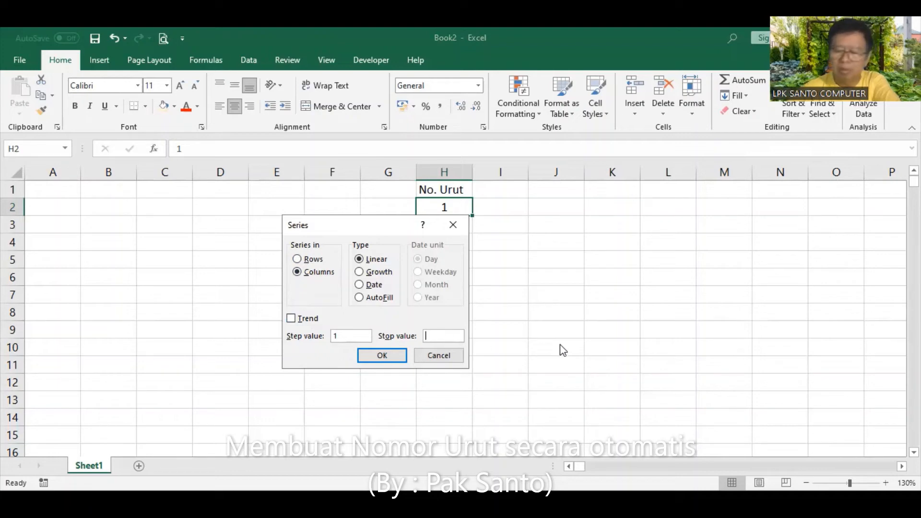
text(50)
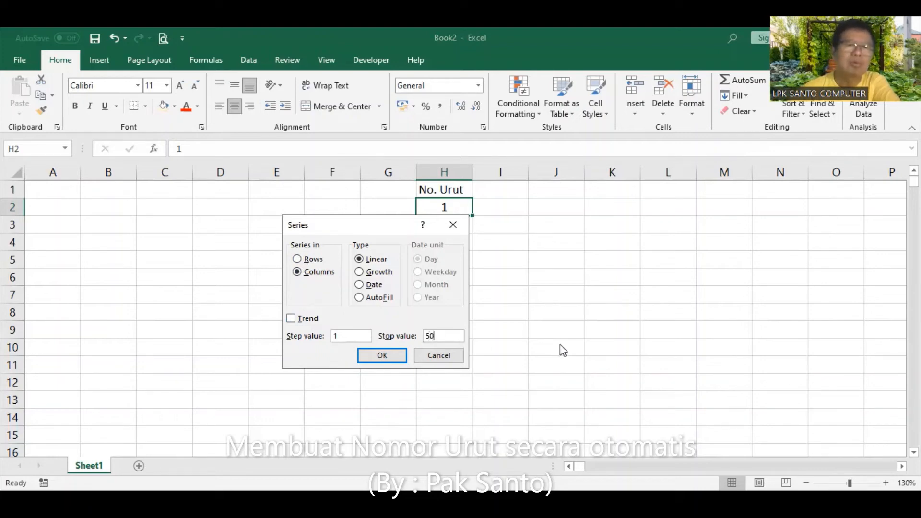
key(Return)
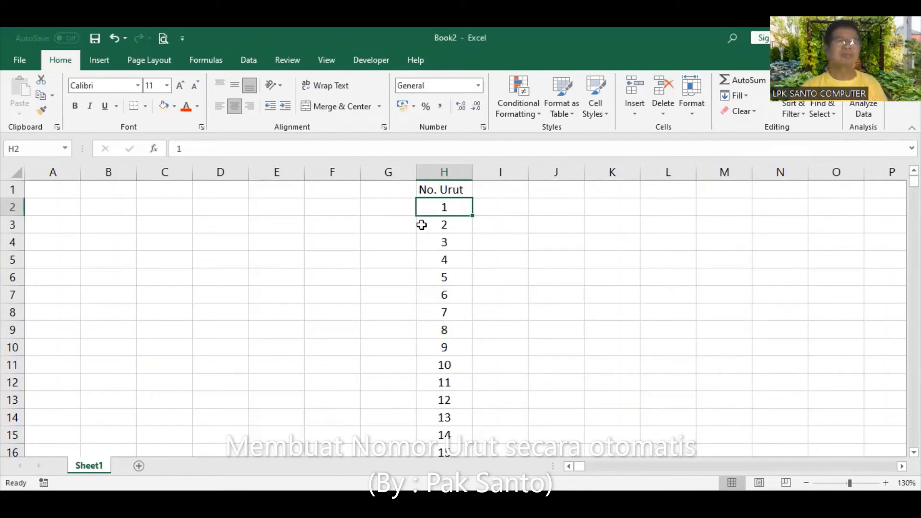
click(113, 39)
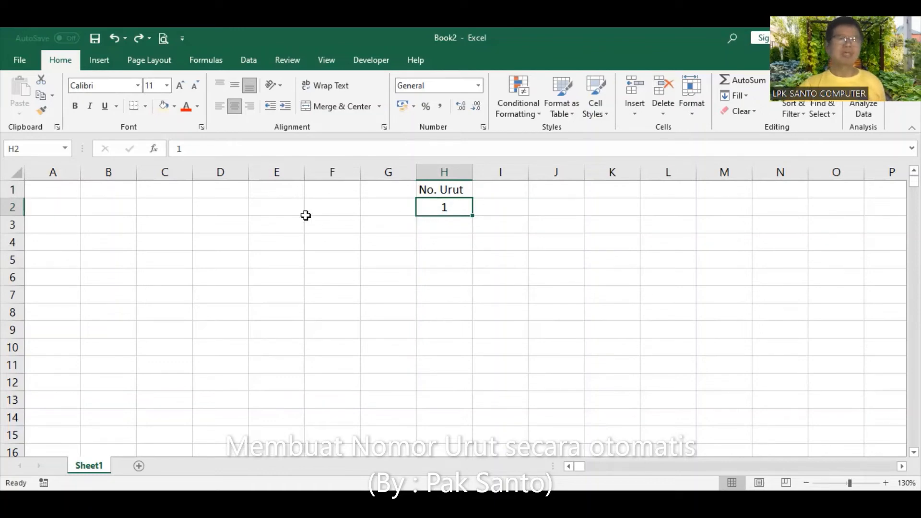
click(137, 38)
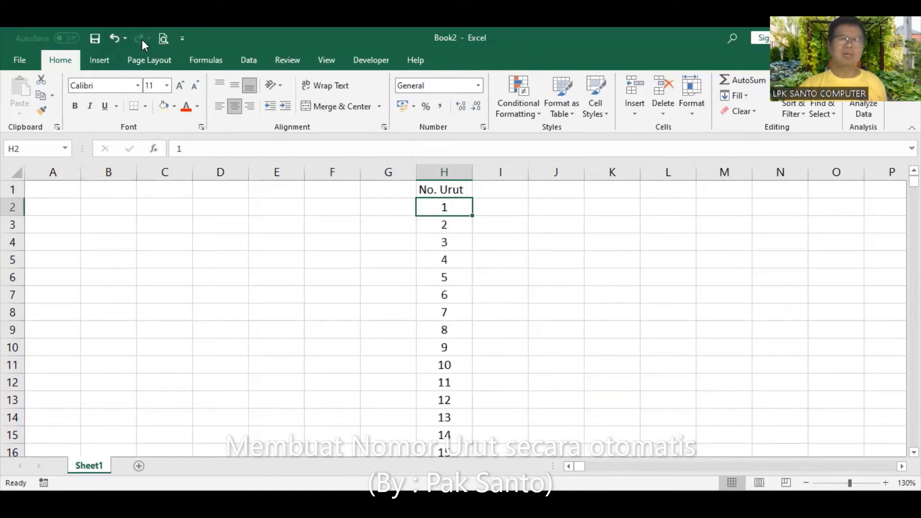
Enter the heading Ganjil in cell I1 and the starting number 19 in I2
click(489, 189)
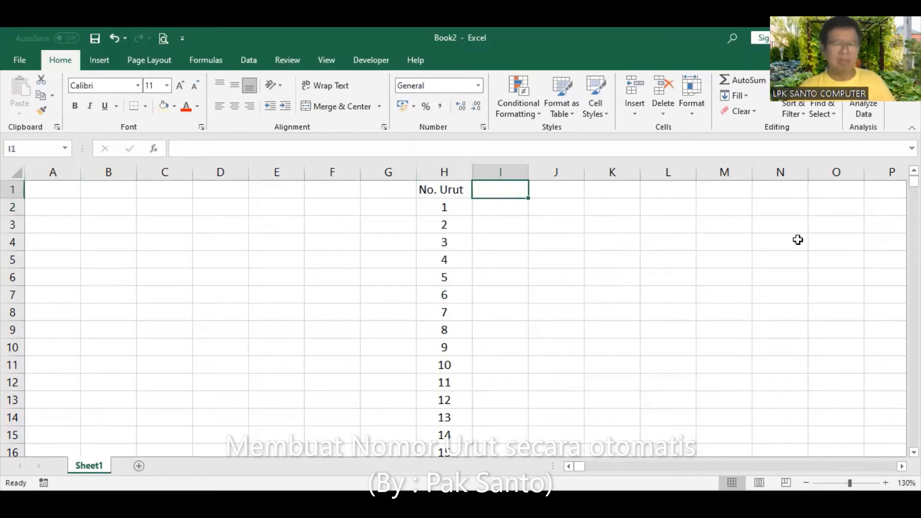
text(ga)
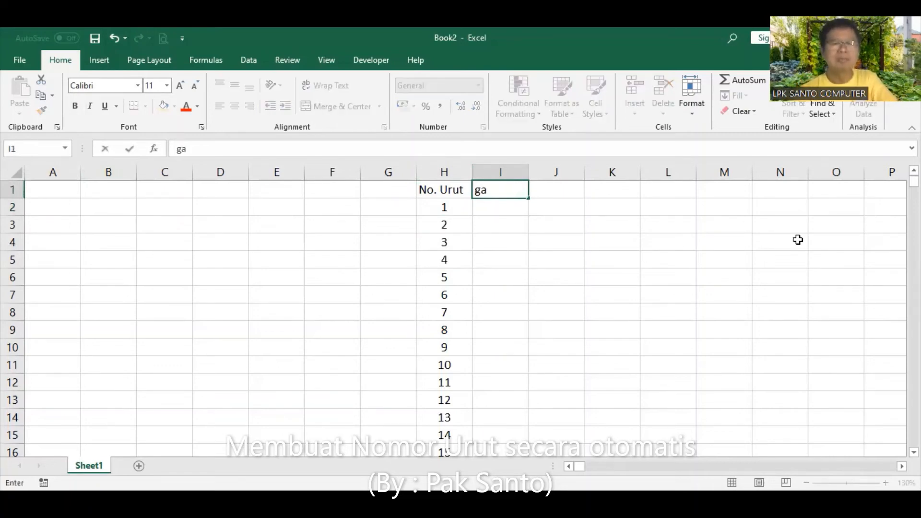
key(BackSpace)
key(BackSpace)
text(Ganji)
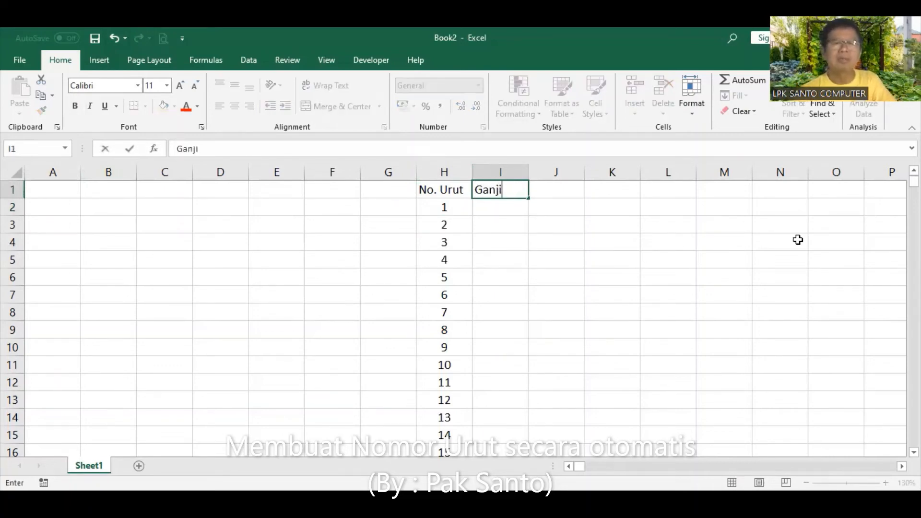
text(l)
key(Return)
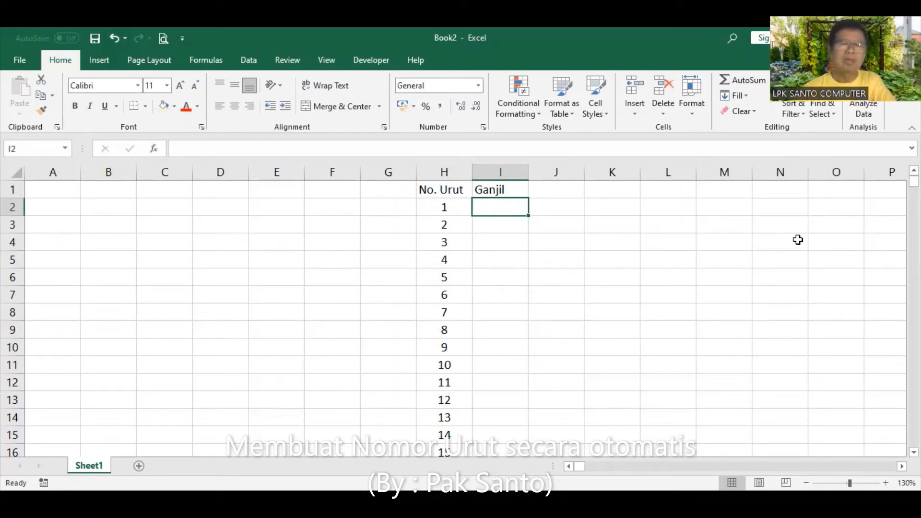
text(19)
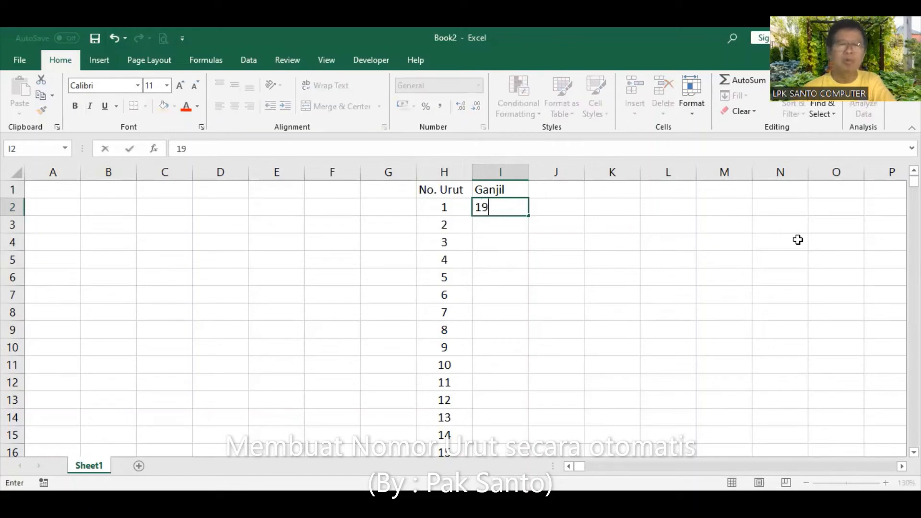
key(Return)
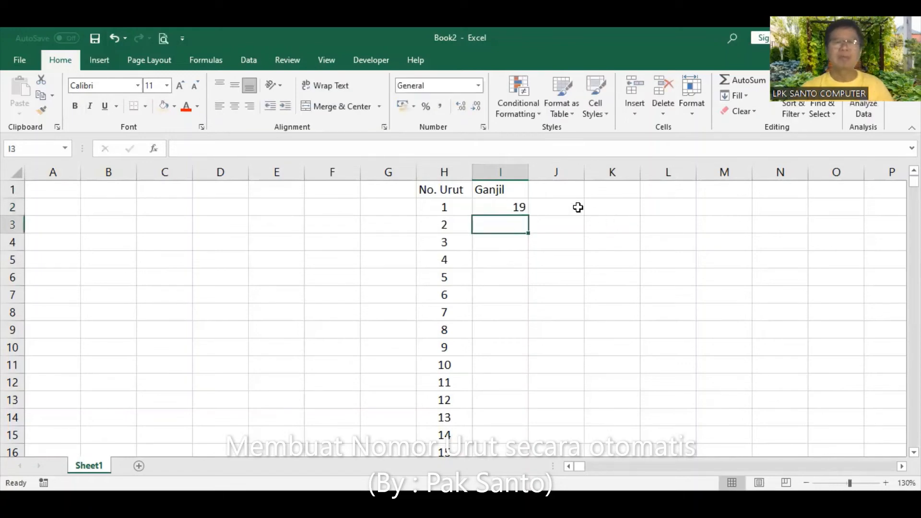
Fill a linear series down column I from I2 with step value 2 and stop value 1111
click(518, 201)
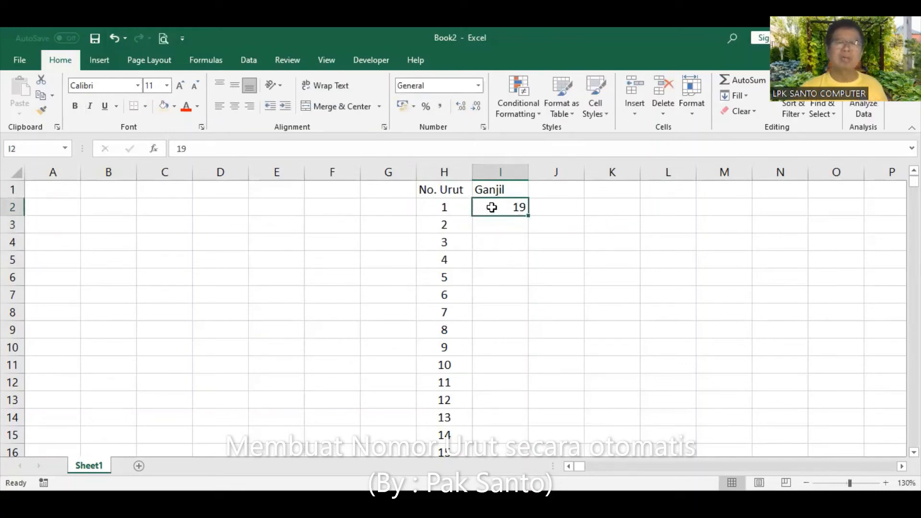
click(746, 94)
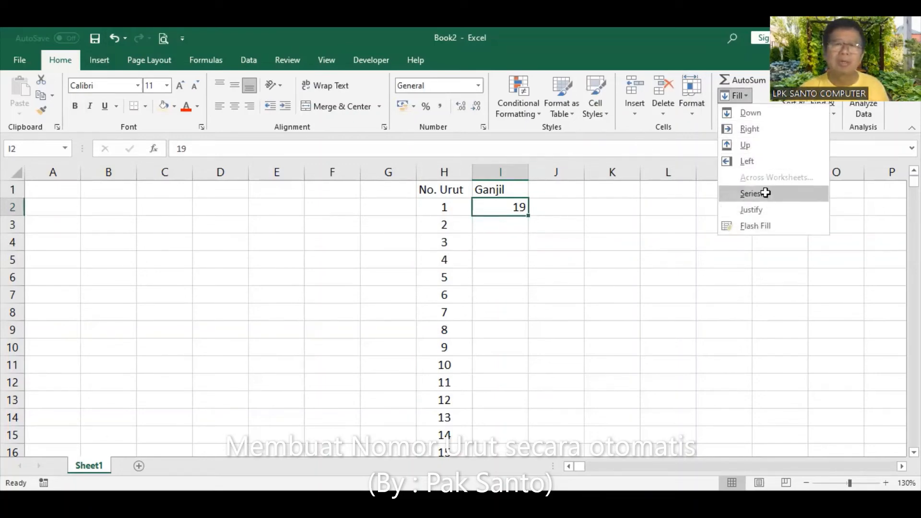
key(Return)
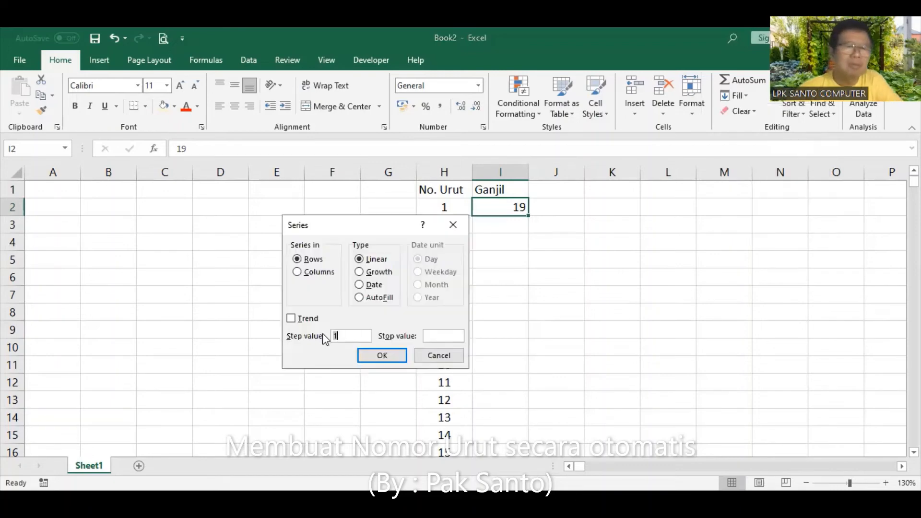
click(325, 274)
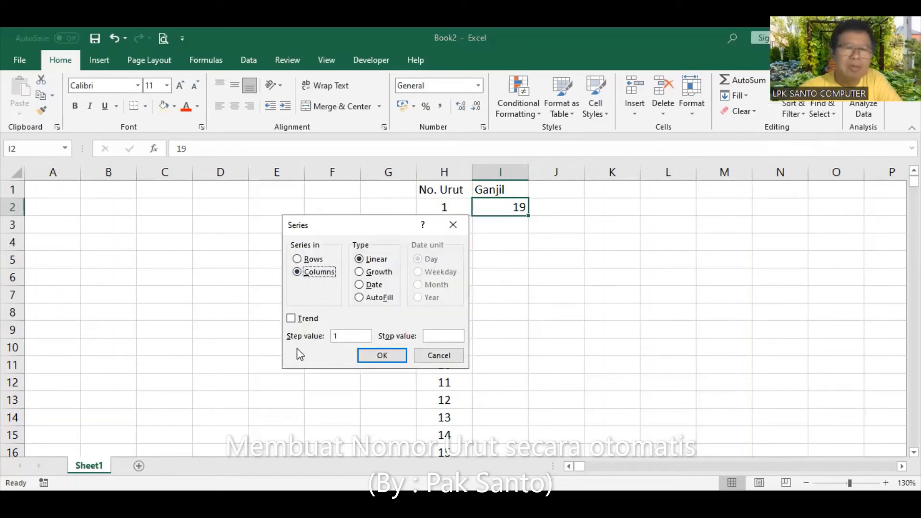
double_click(344, 337)
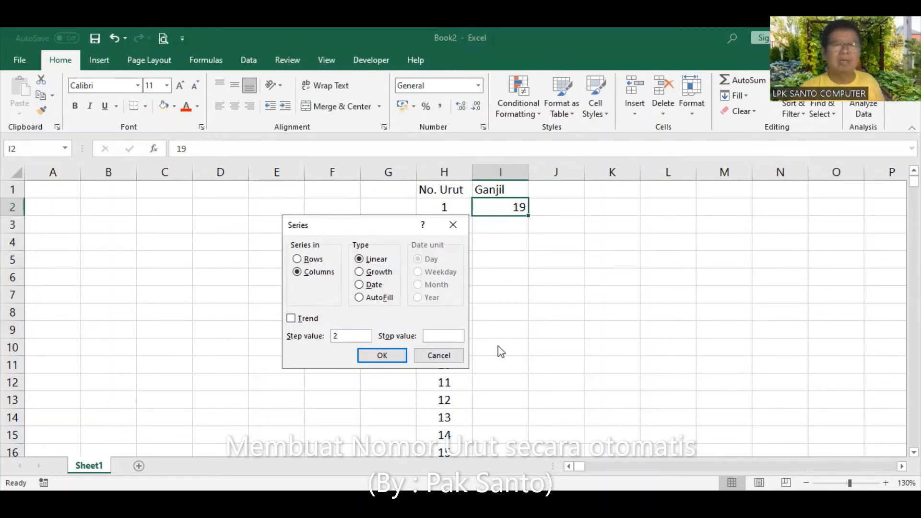
text(1111)
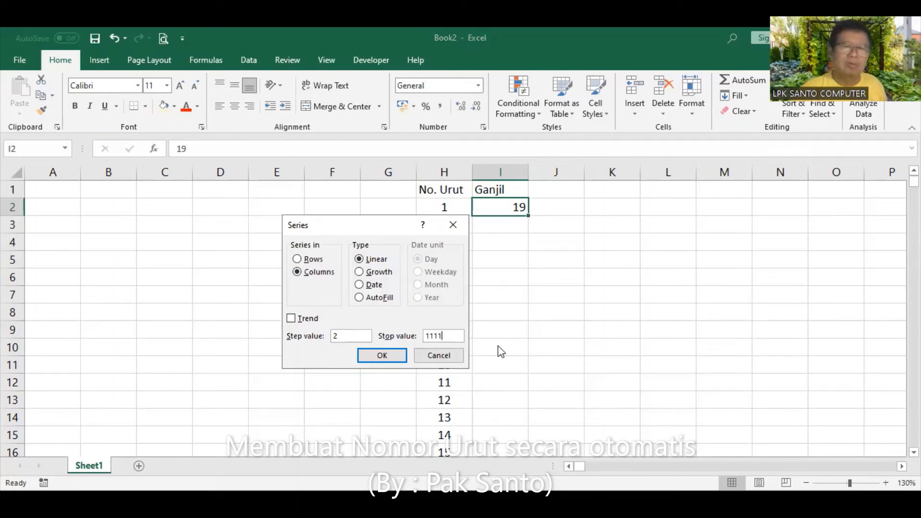
click(385, 356)
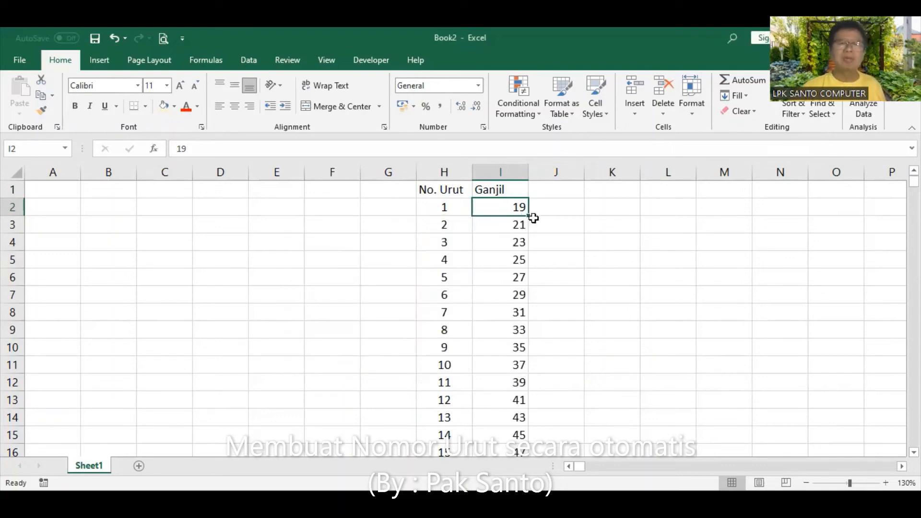
Check the first odd numbers and the last number in column I, and return to the Ganjil header
click(522, 224)
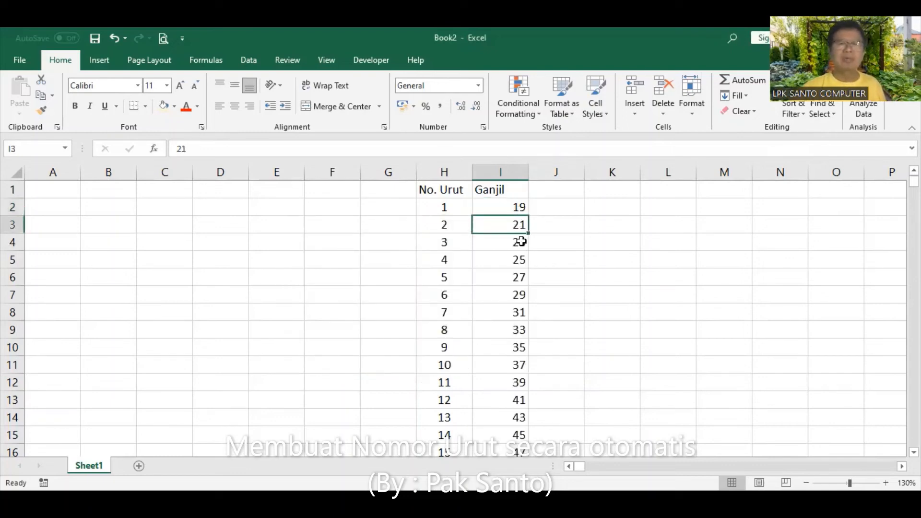
click(516, 207)
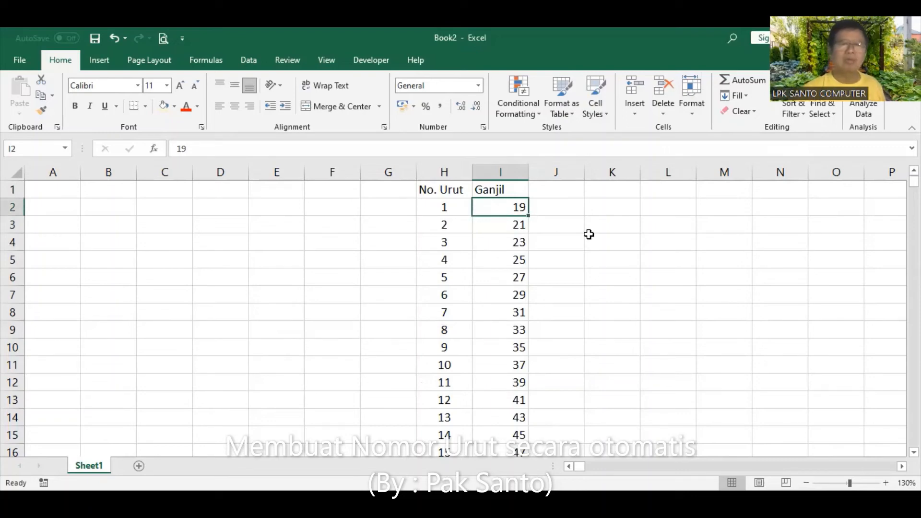
key(End)
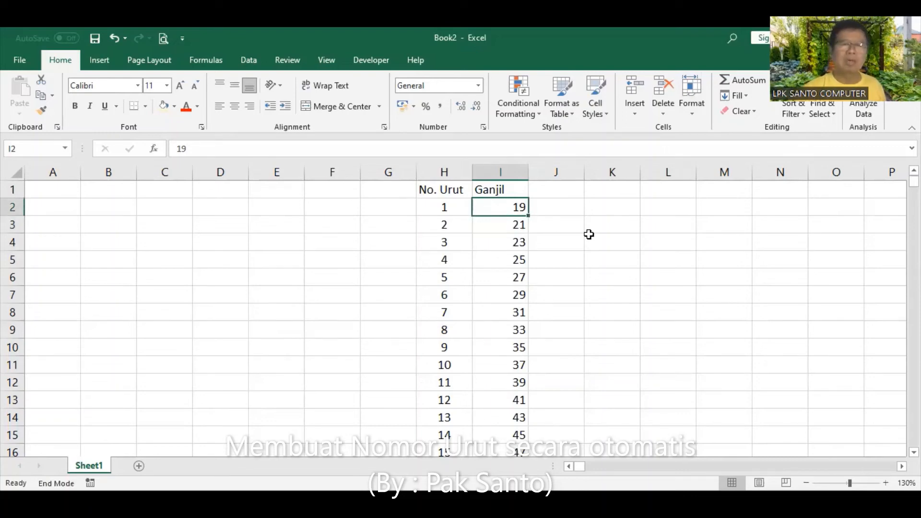
key(Down)
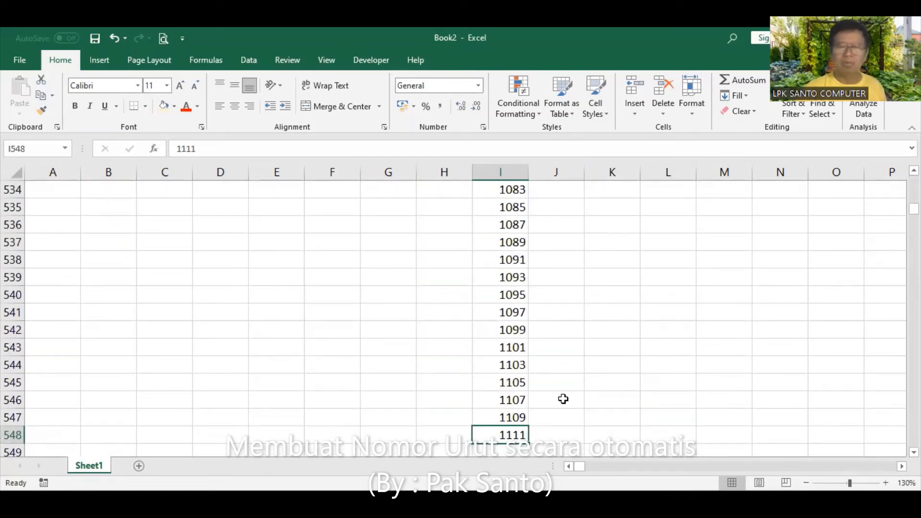
key(End)
key(Up)
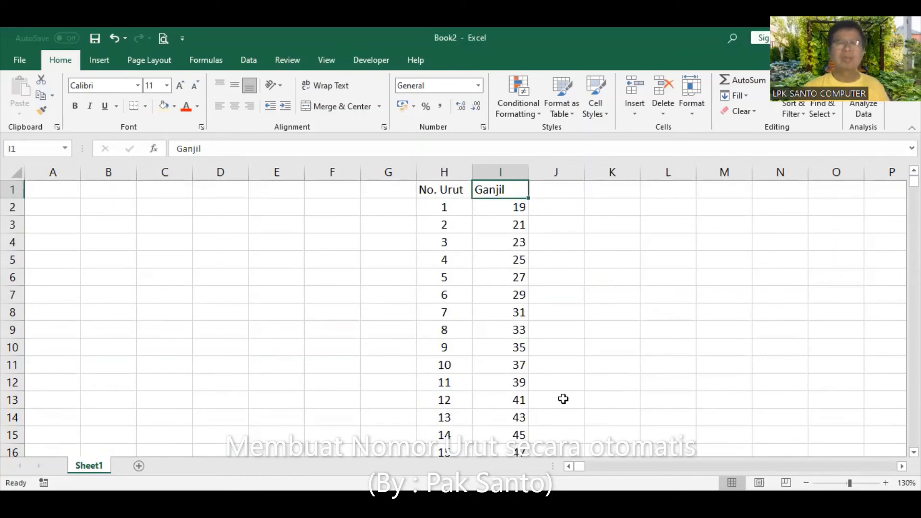
Enter the heading Genap in cell J1 and the starting number 10 in J2
click(554, 191)
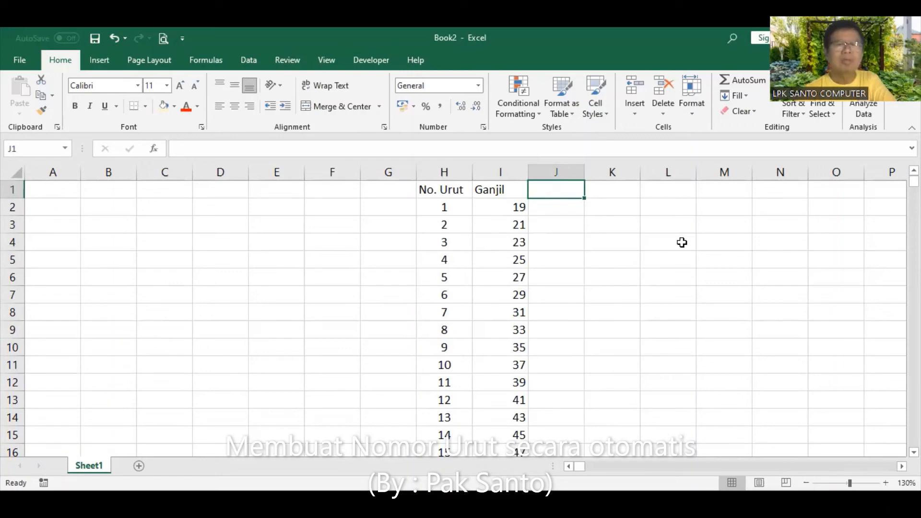
text(g)
key(BackSpace)
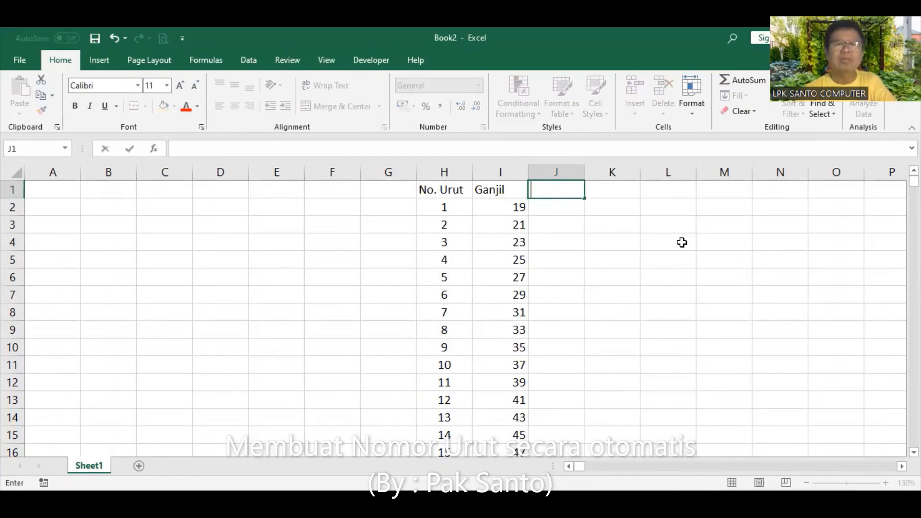
text(Genap)
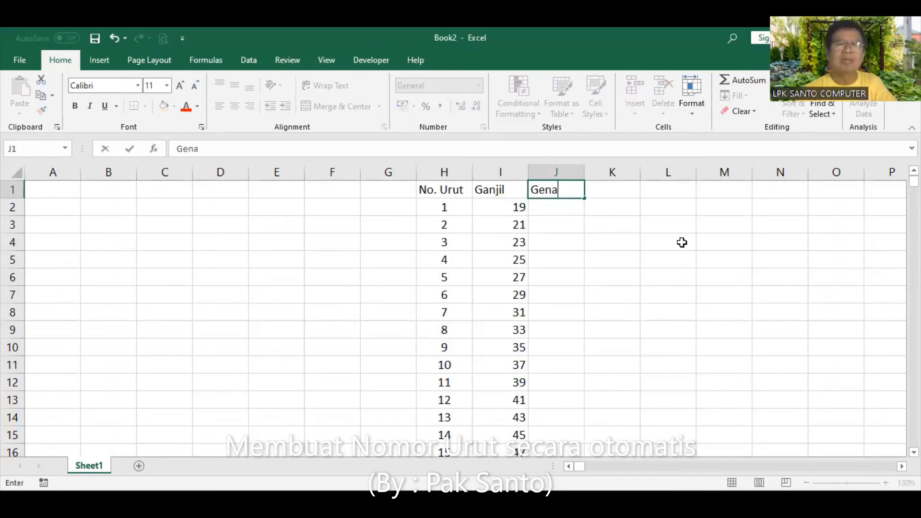
key(Return)
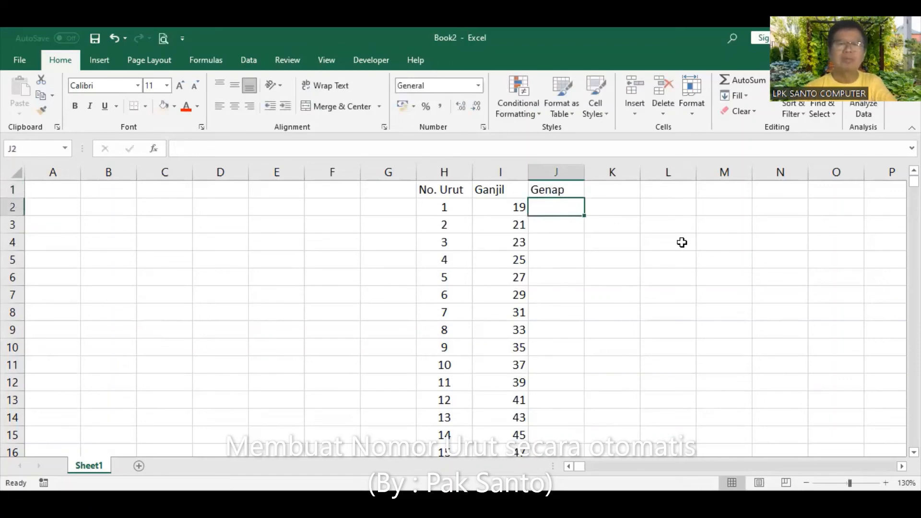
text(10)
key(Return)
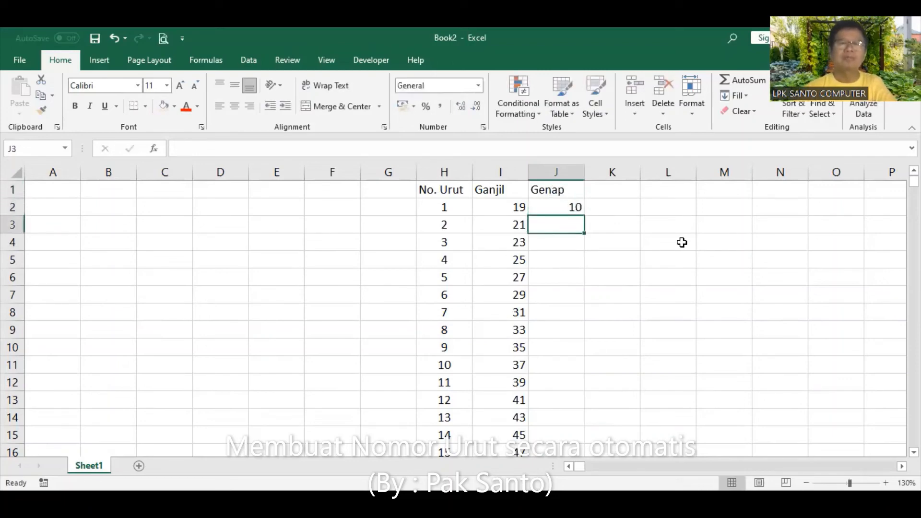
Try to fill a linear series across row 2 from J2 with step value 2 and stop value 1000, and undo the fill
click(557, 210)
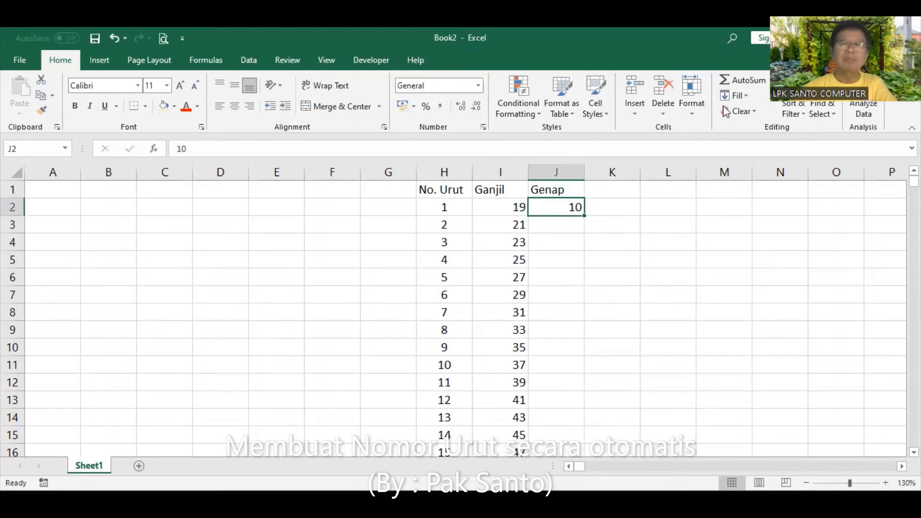
click(744, 99)
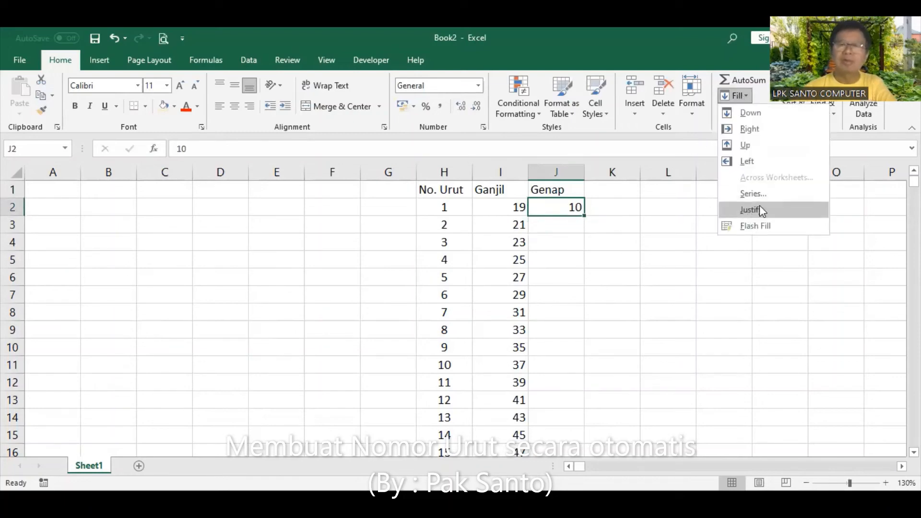
click(752, 193)
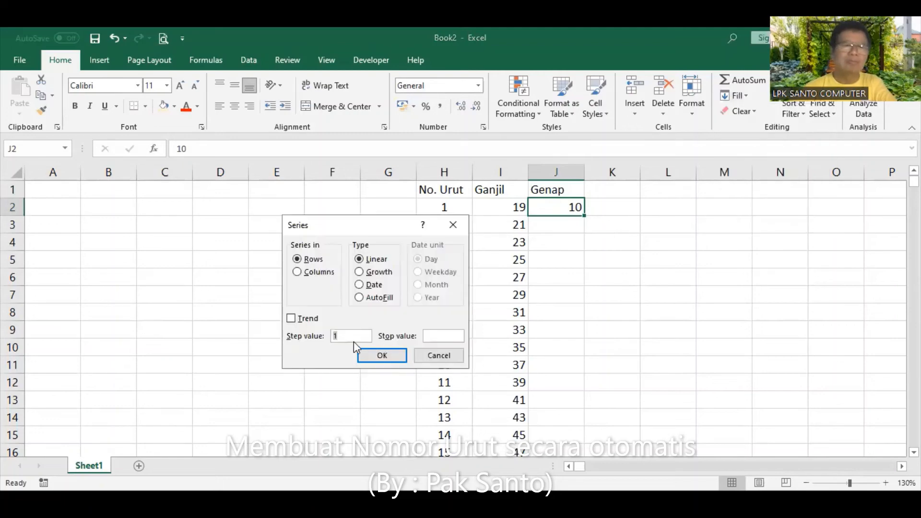
click(350, 333)
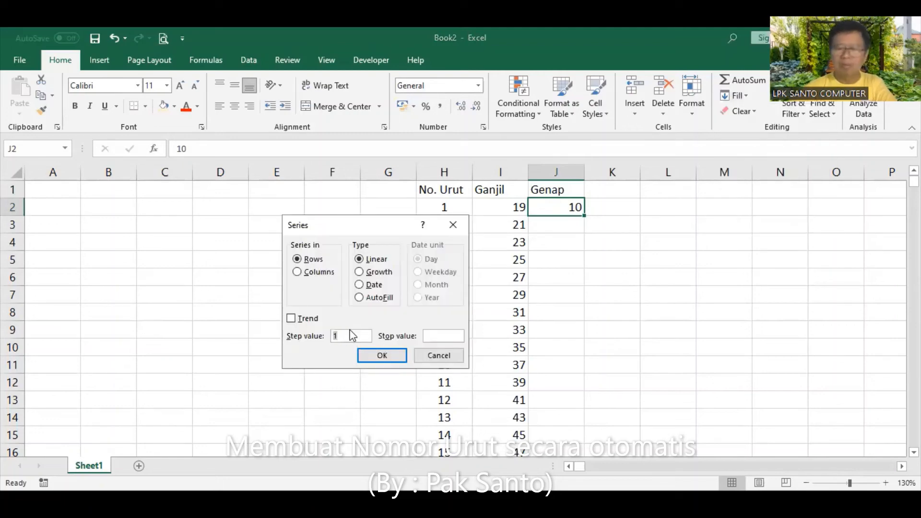
click(430, 335)
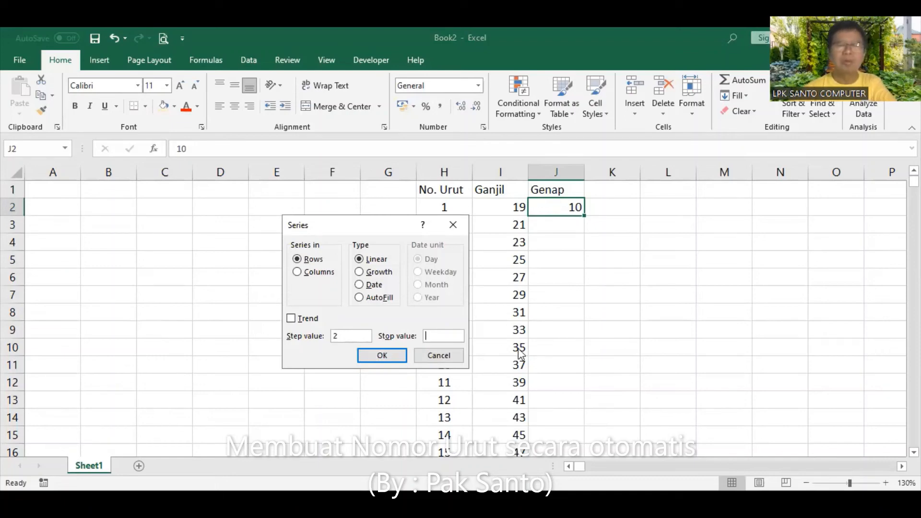
text(1000)
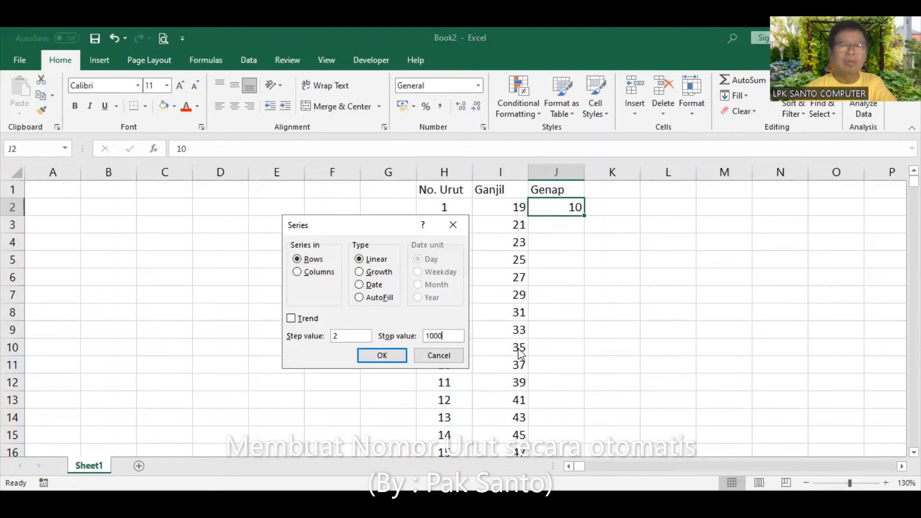
click(388, 355)
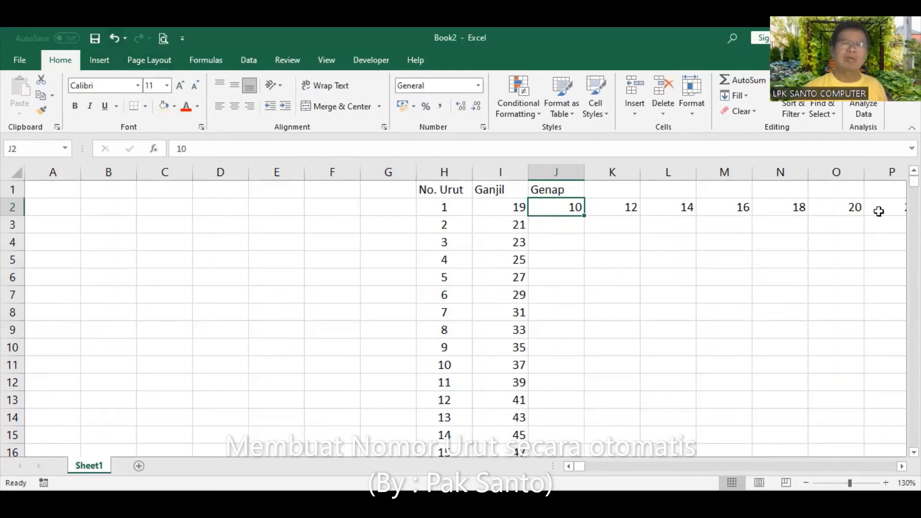
click(114, 38)
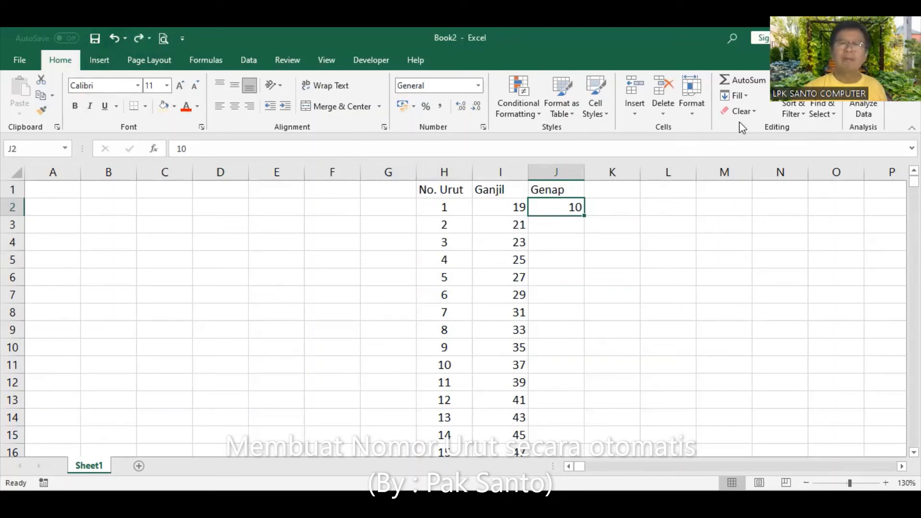
Fill a linear series down column J from J2 with step value 2 and stop value 1000, and go to the column's last number
click(747, 94)
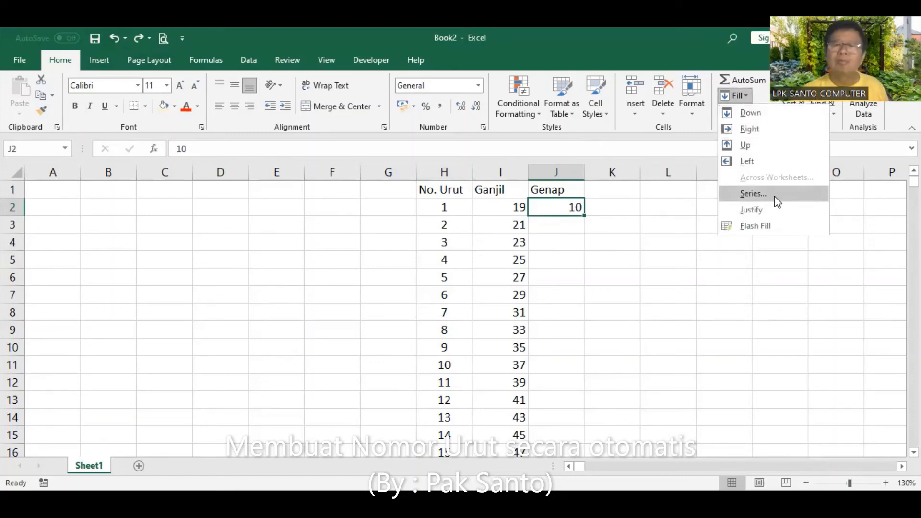
click(752, 194)
click(299, 272)
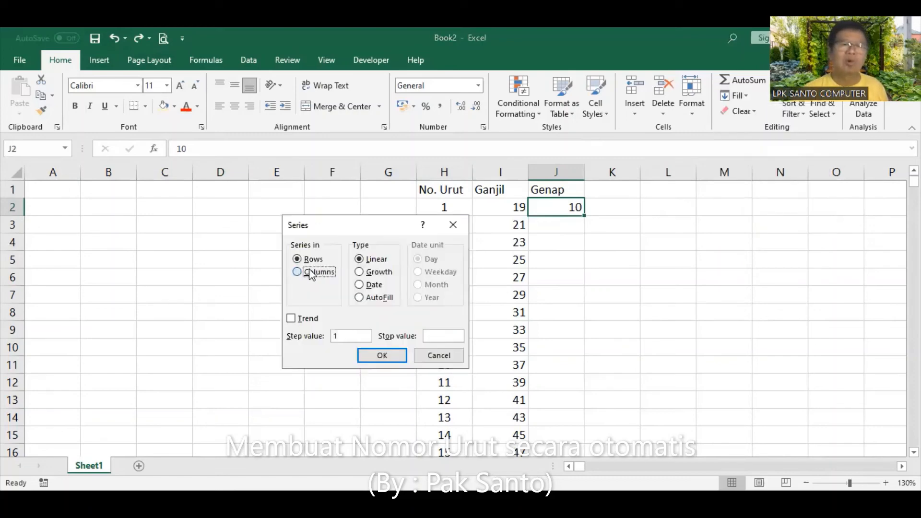
click(349, 337)
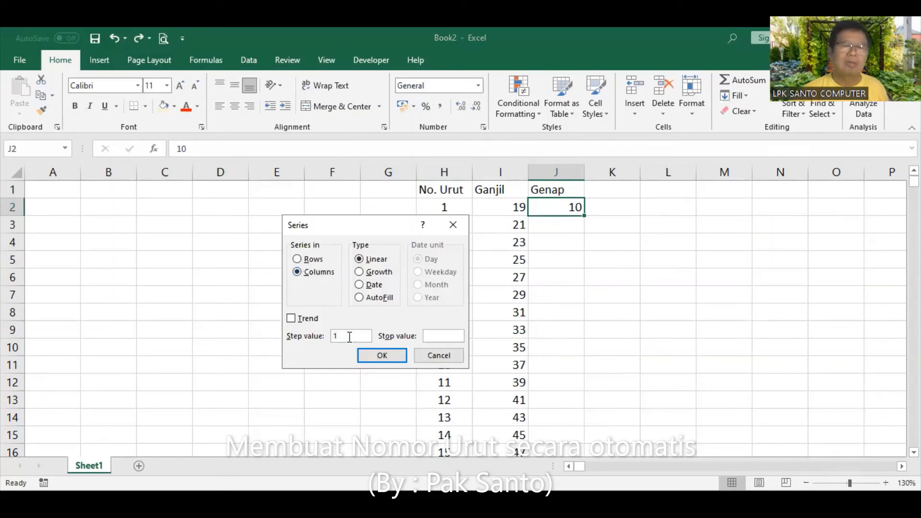
key(BackSpace)
text(2)
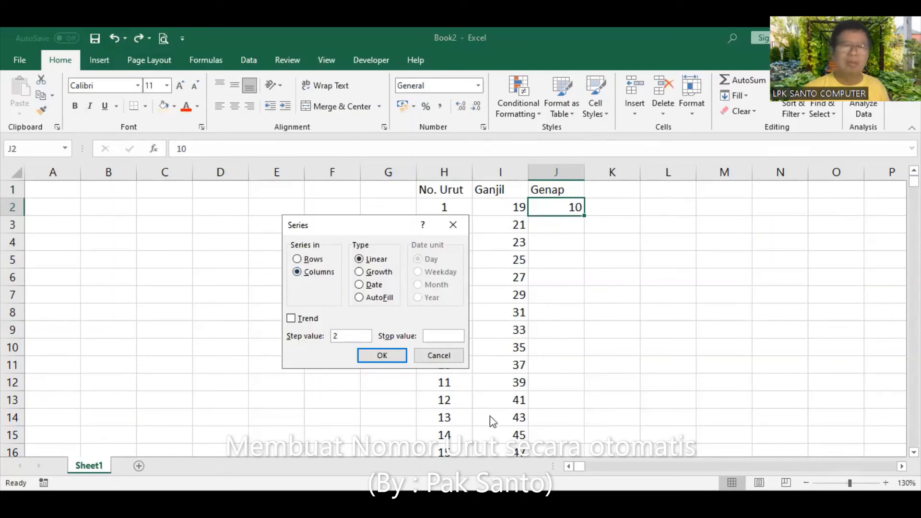
click(442, 336)
text(1000)
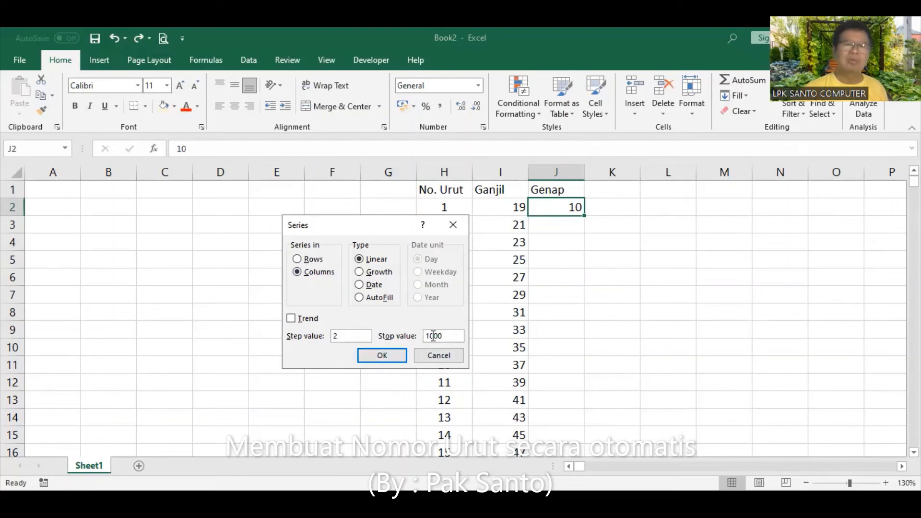
click(383, 356)
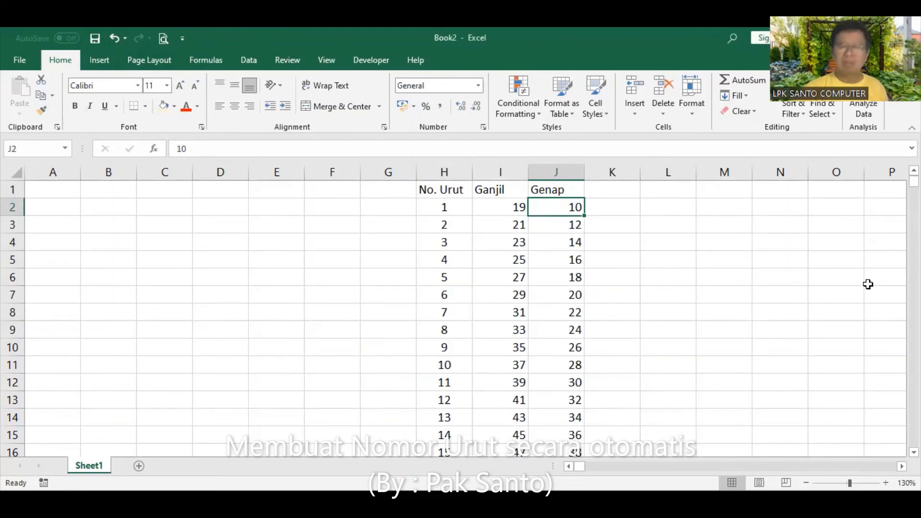
key(End)
key(Down)
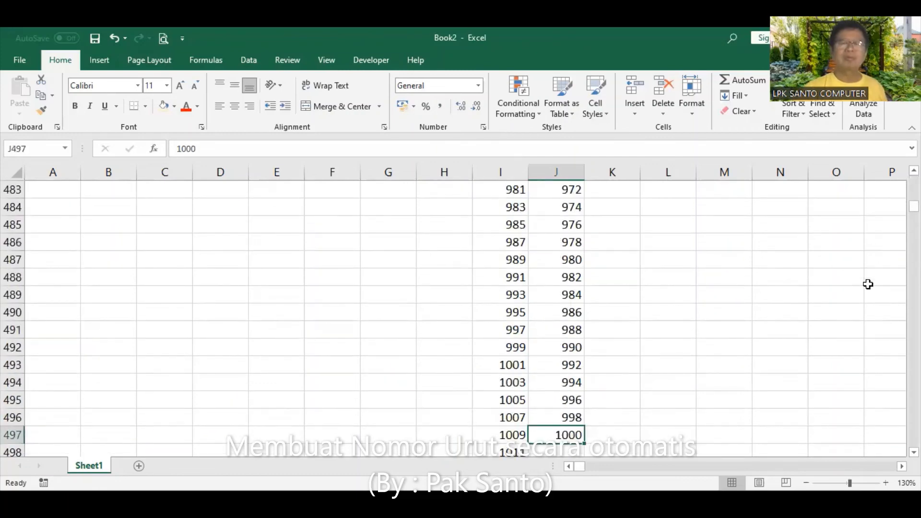